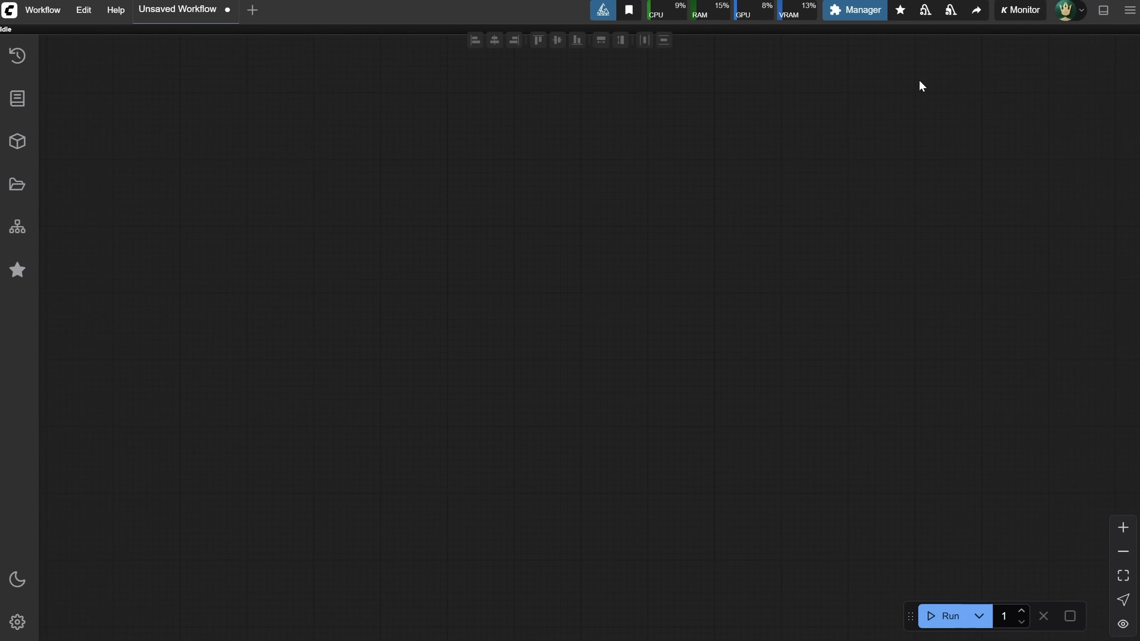
# Open the ComfyUI Manager options, then close the manager to return to the canvas
pyautogui.click(867, 18)
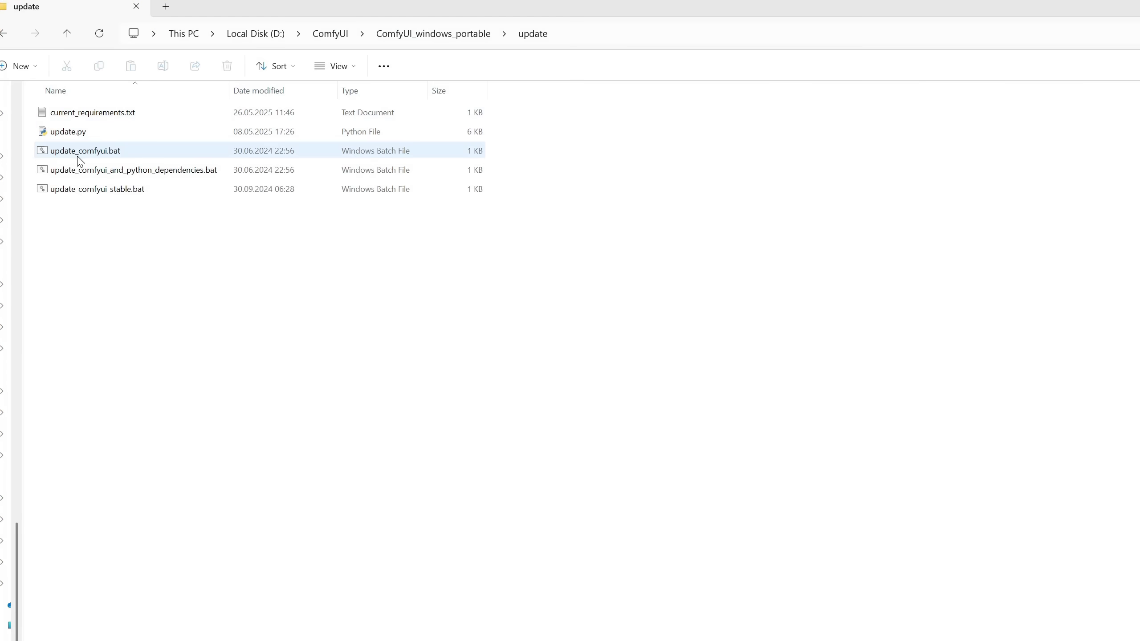
pyautogui.click(78, 155)
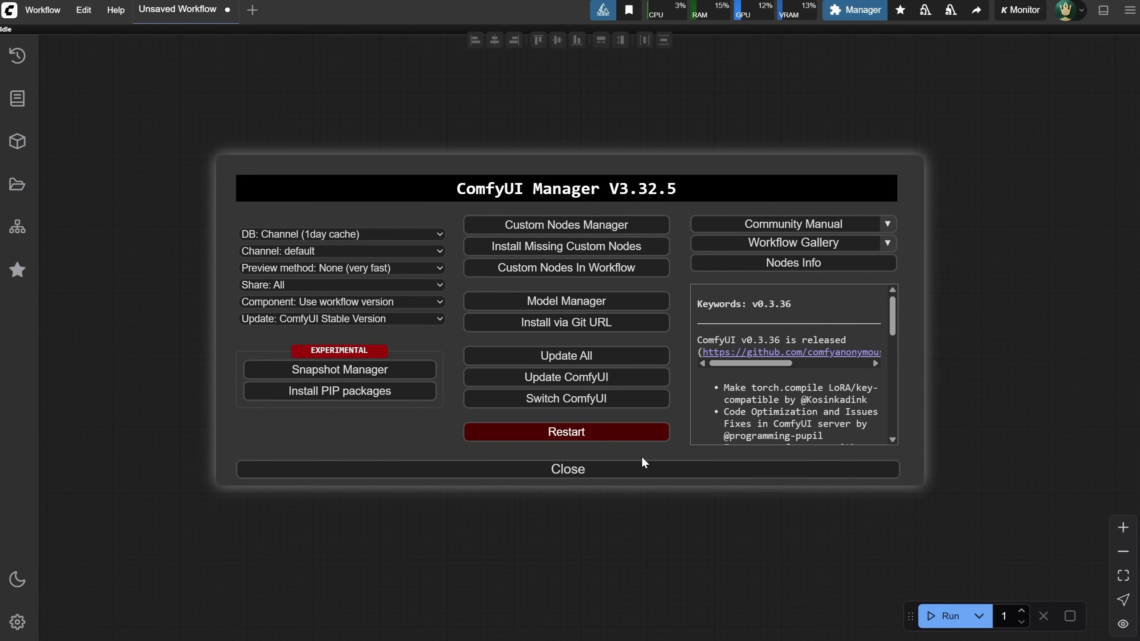
pyautogui.click(715, 469)
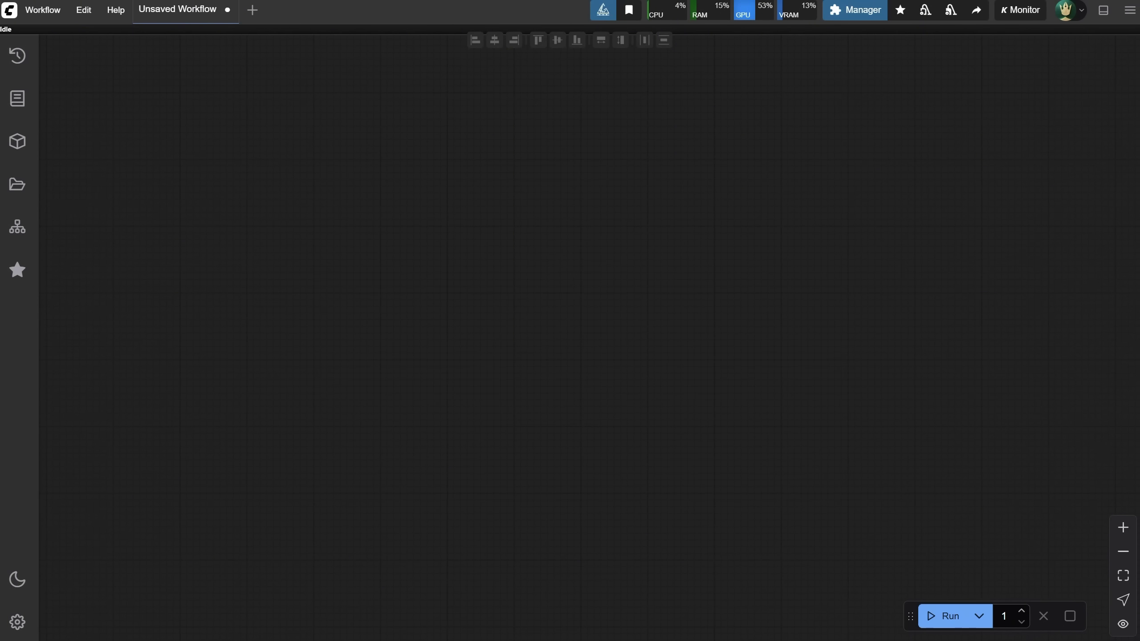
# Load 'Ep49 Wan2 2.1 Vace GGUF Text To Video.json' and pan to its model loaders and notes
pyautogui.click(45, 9)
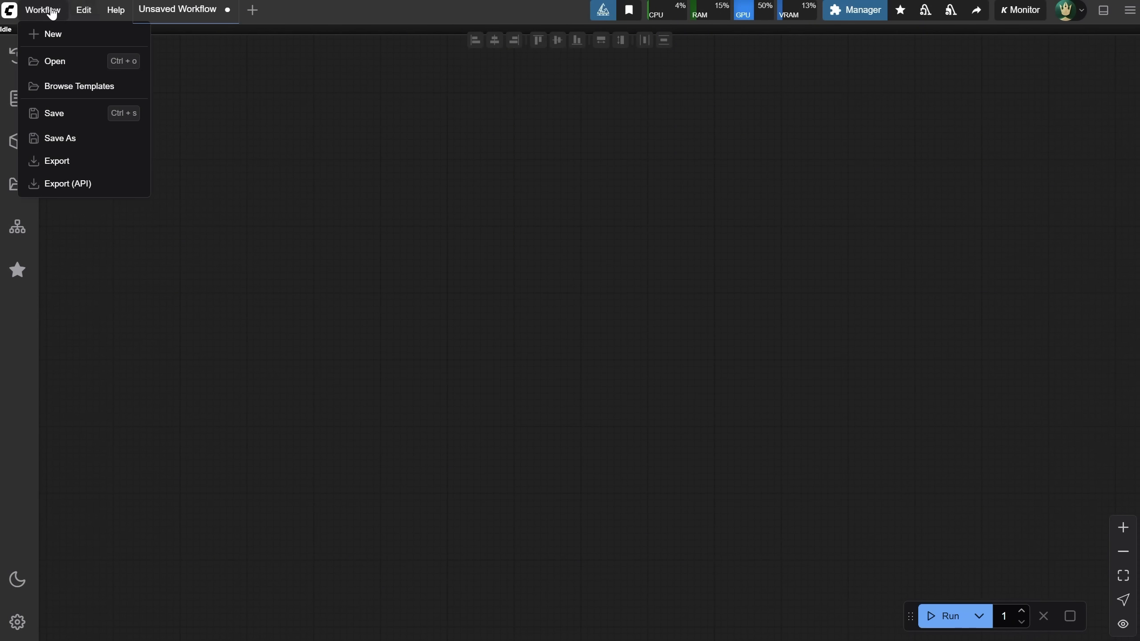
pyautogui.click(67, 65)
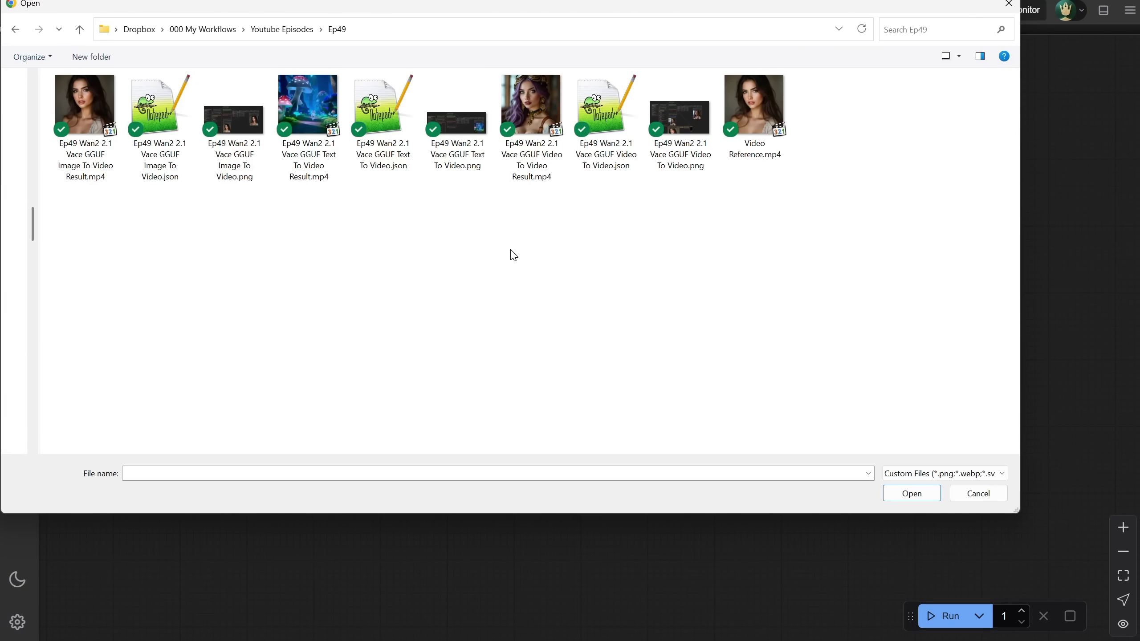
pyautogui.click(383, 117)
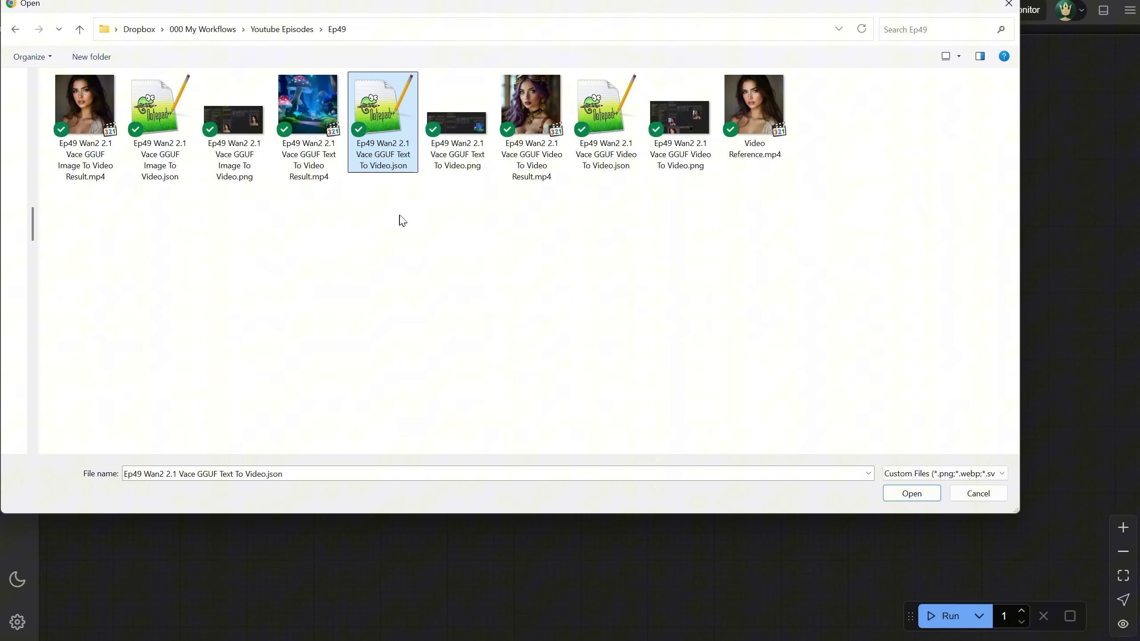
pyautogui.doubleClick(384, 129)
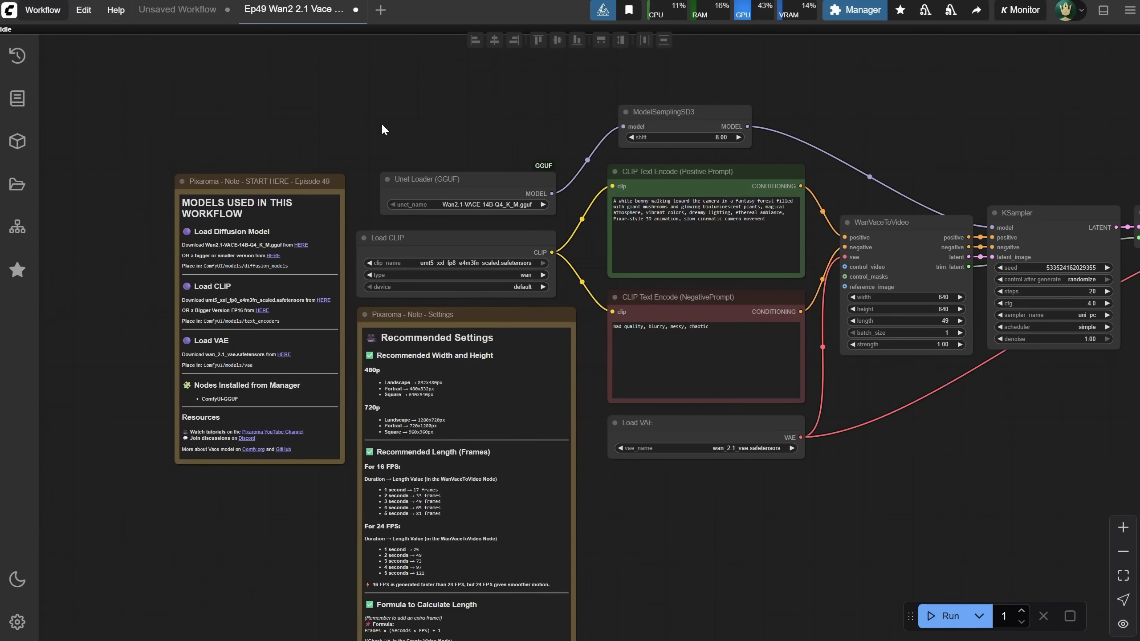
pyautogui.scroll(5, 277, 140)
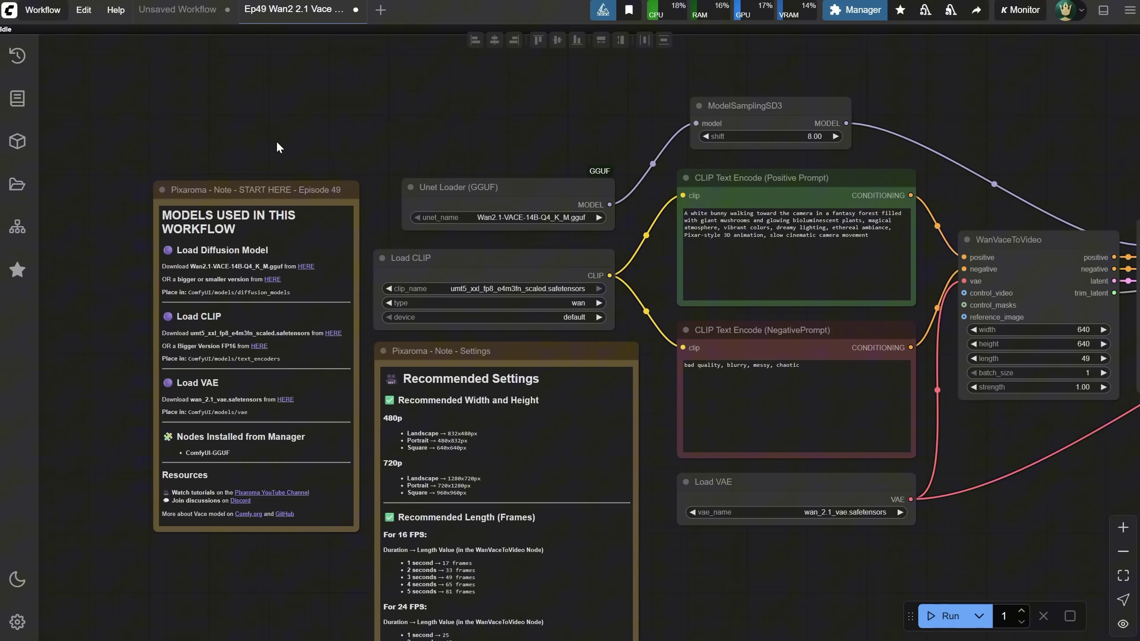
pyautogui.moveTo(355, 189); pyautogui.dragTo(364, 71)
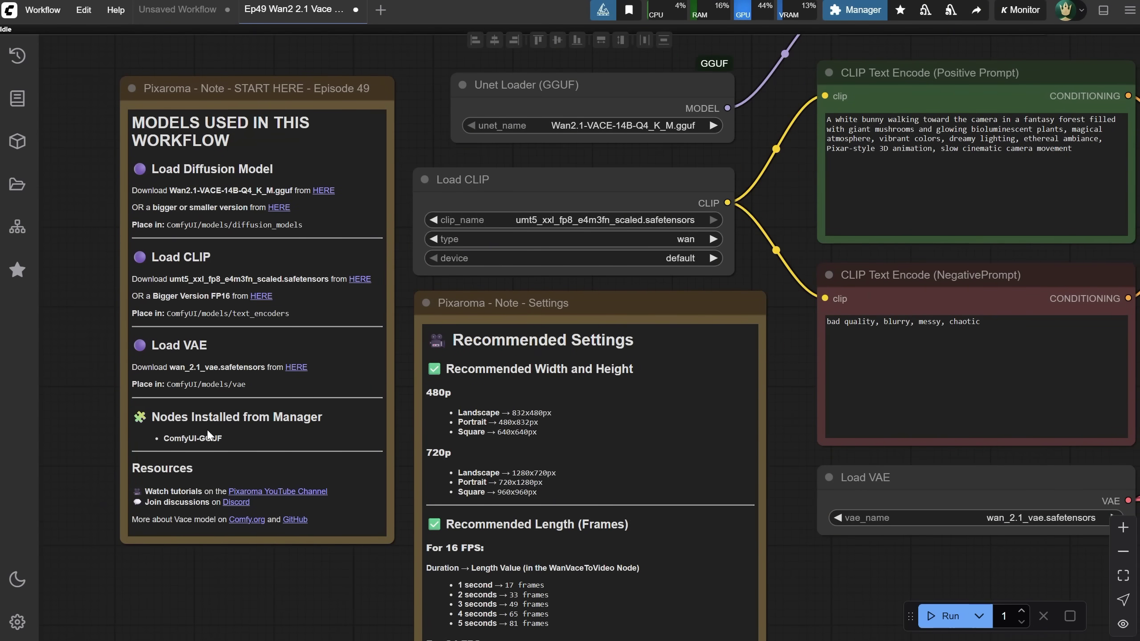
pyautogui.click(855, 10)
pyautogui.click(586, 223)
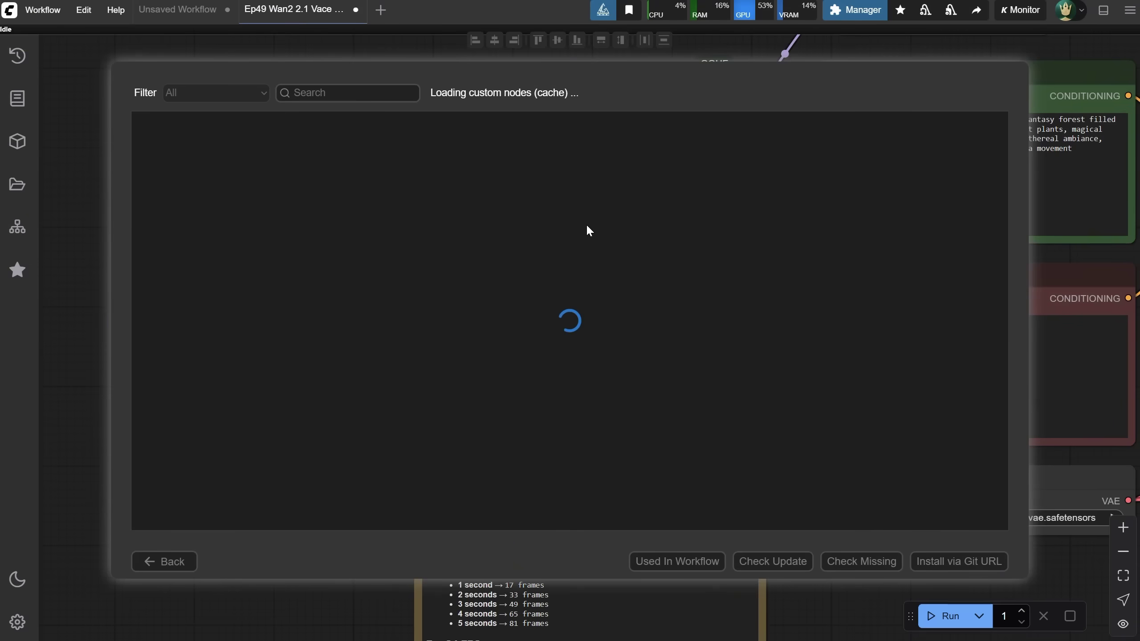
pyautogui.click(335, 93)
pyautogui.write('ggu')
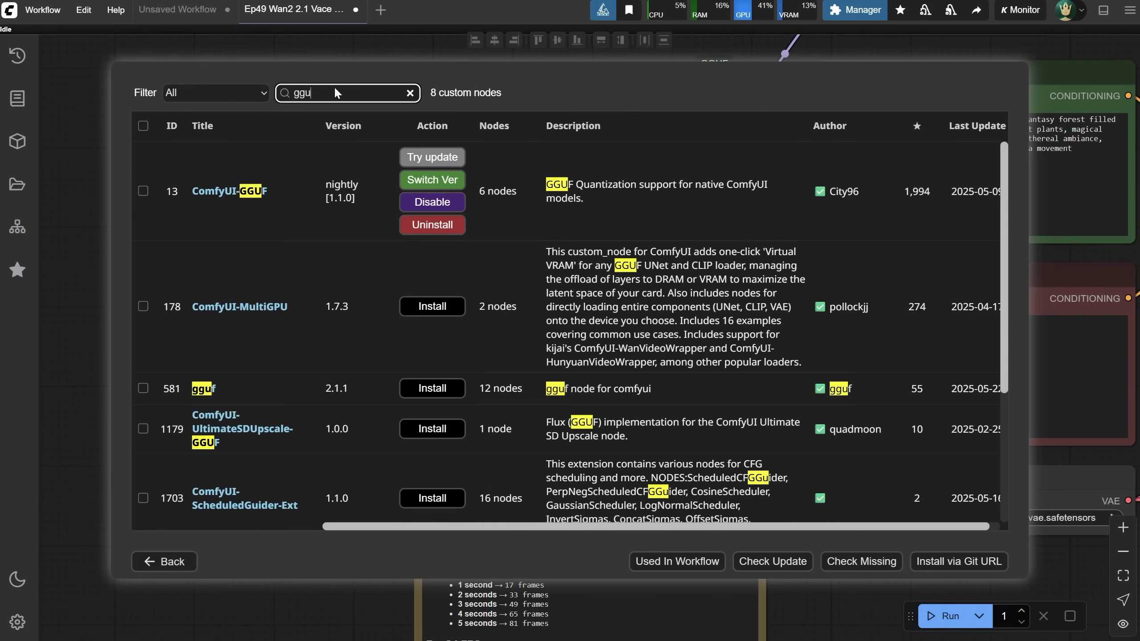
pyautogui.write('f')
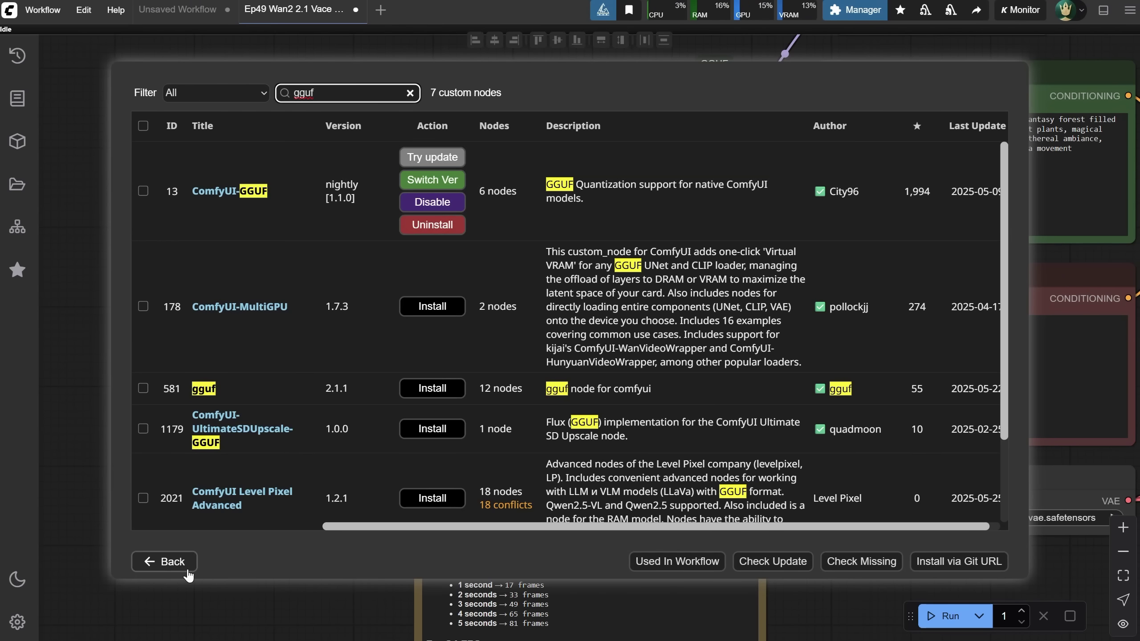
pyautogui.click(173, 567)
pyautogui.click(464, 476)
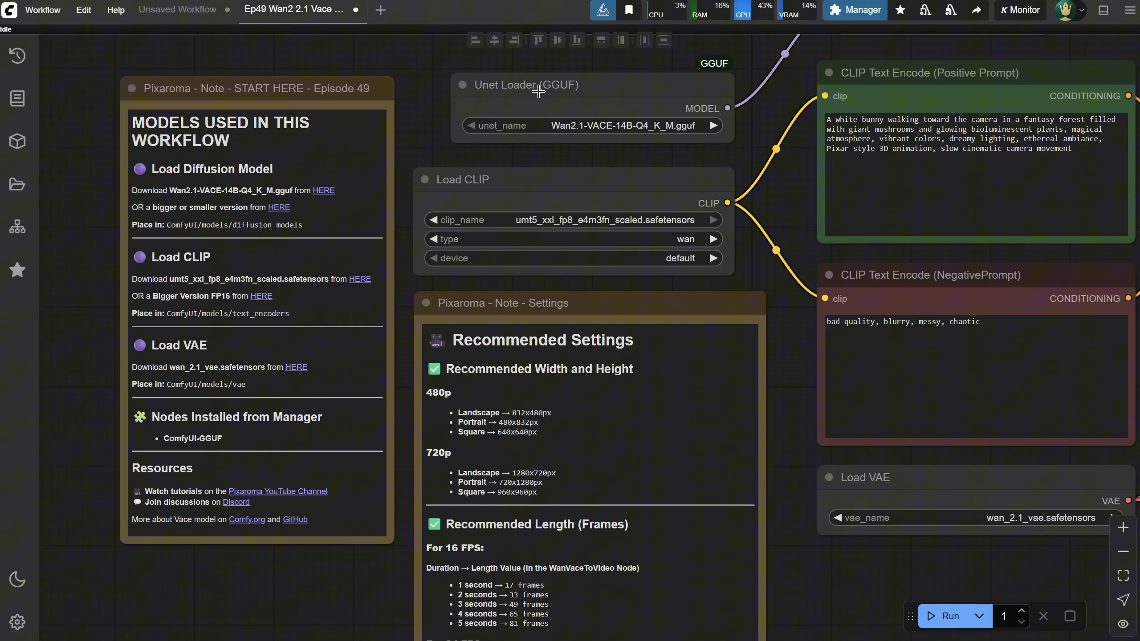
pyautogui.moveTo(537, 89); pyautogui.dragTo(534, 90)
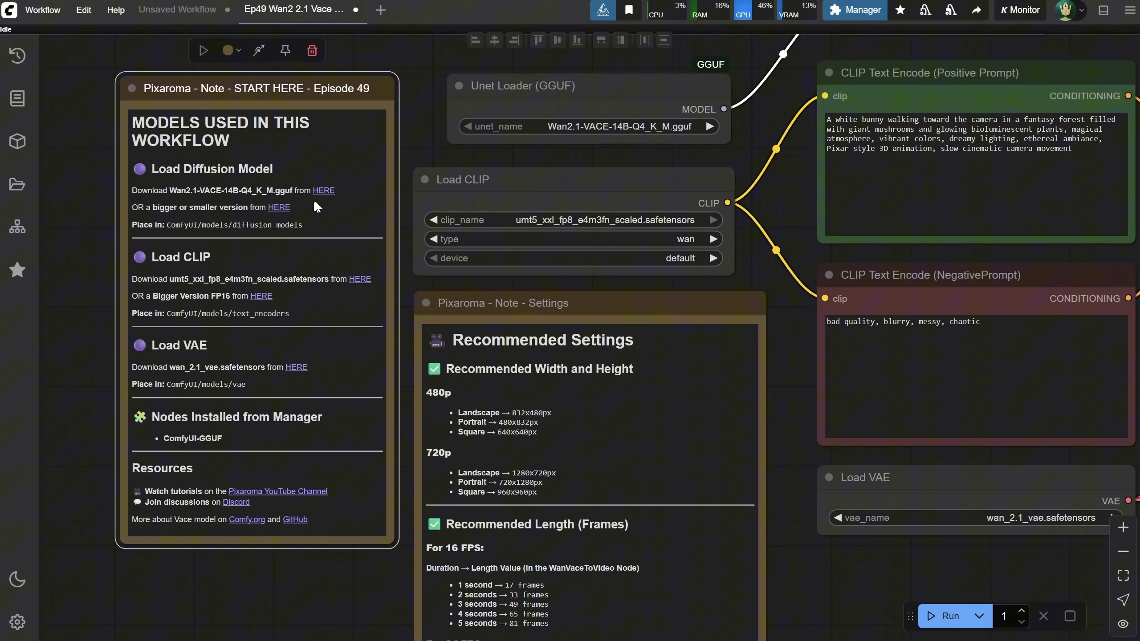
pyautogui.click(323, 190)
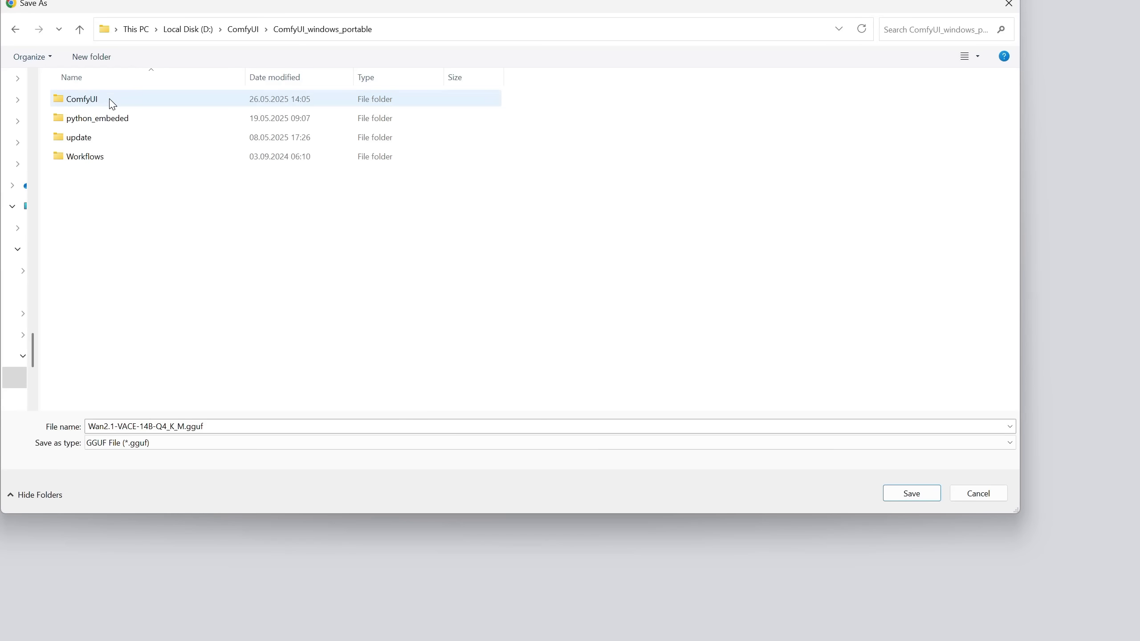
pyautogui.doubleClick(112, 102)
pyautogui.scroll(-1, 115, 224)
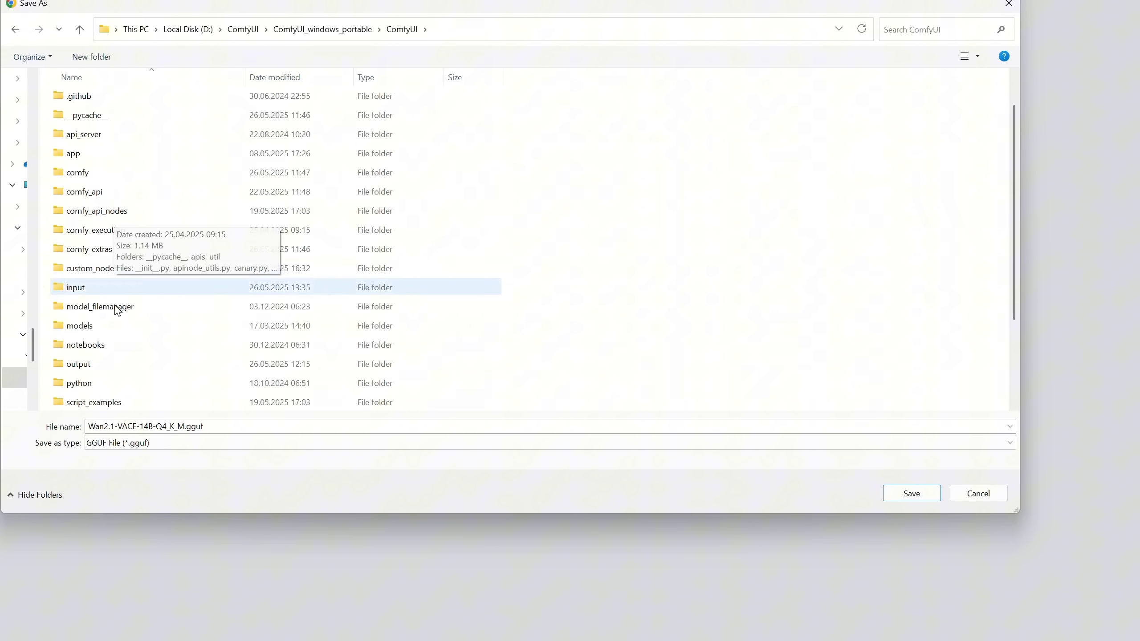
pyautogui.doubleClick(108, 325)
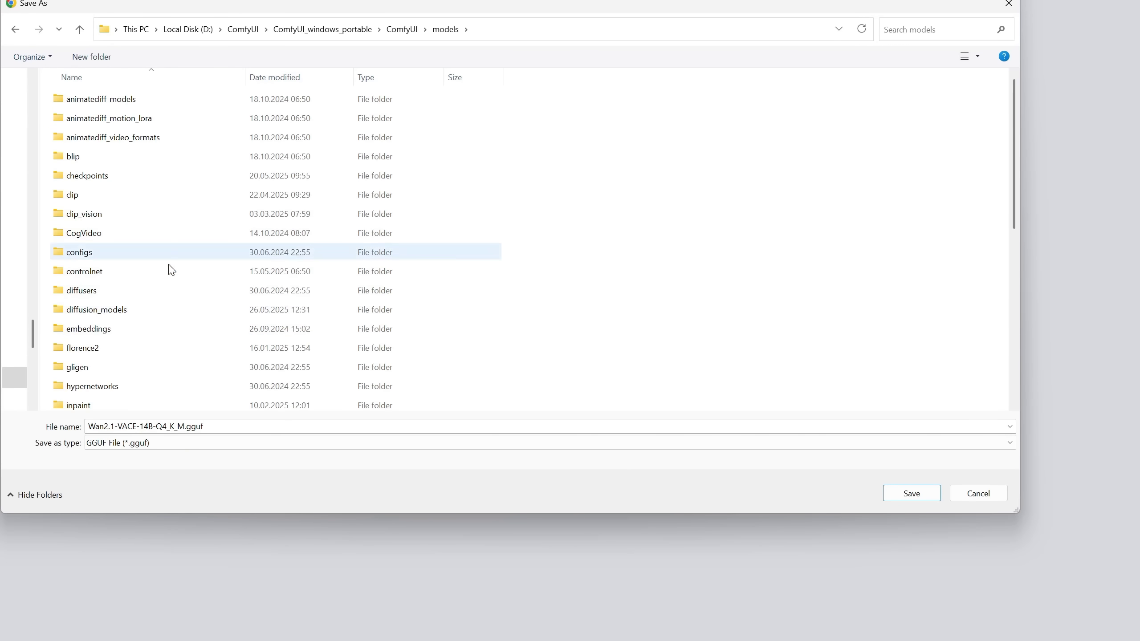
pyautogui.doubleClick(158, 309)
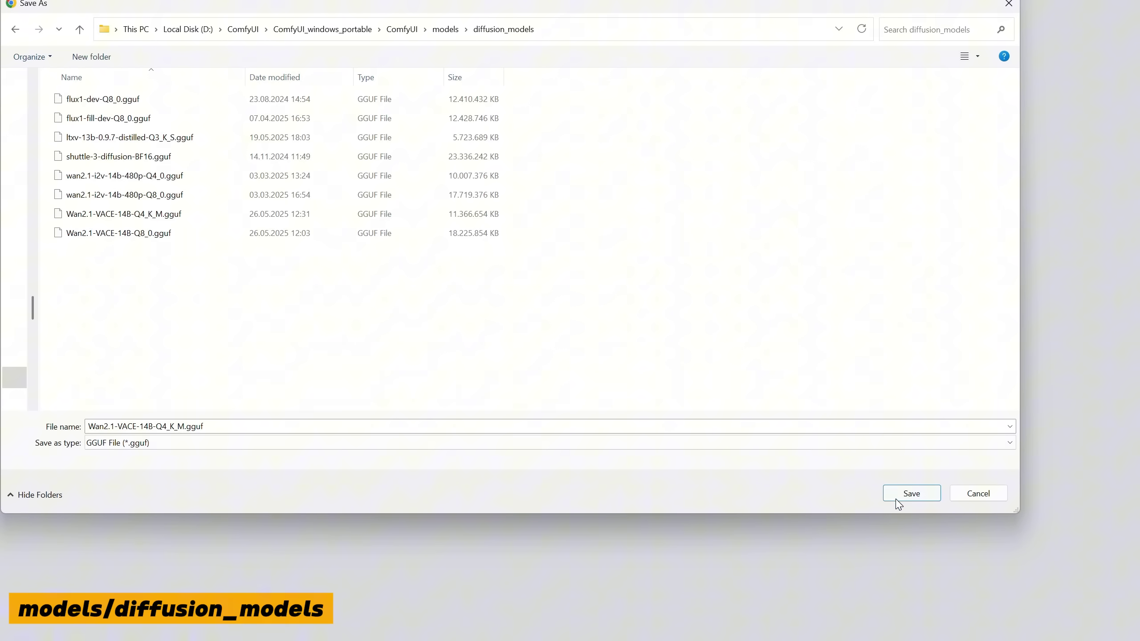
pyautogui.click(898, 497)
pyautogui.click(877, 332)
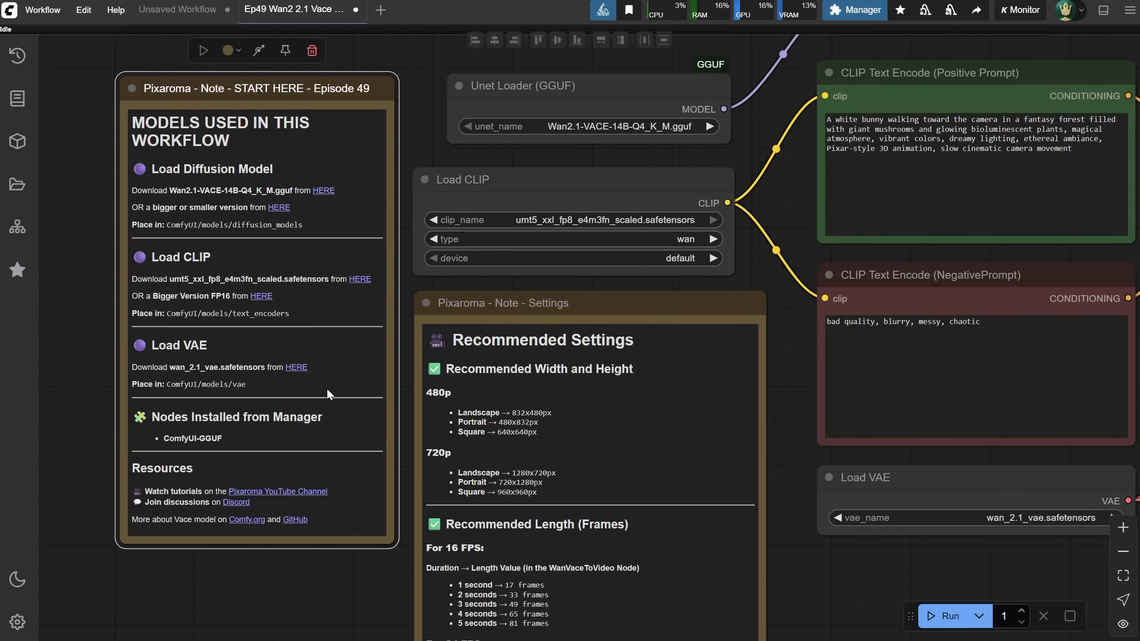
# Refresh node definitions, then set unet_name to Wan2.1-VACE-14B-Q4_K_M.gguf
pyautogui.click(84, 10)
pyautogui.click(107, 85)
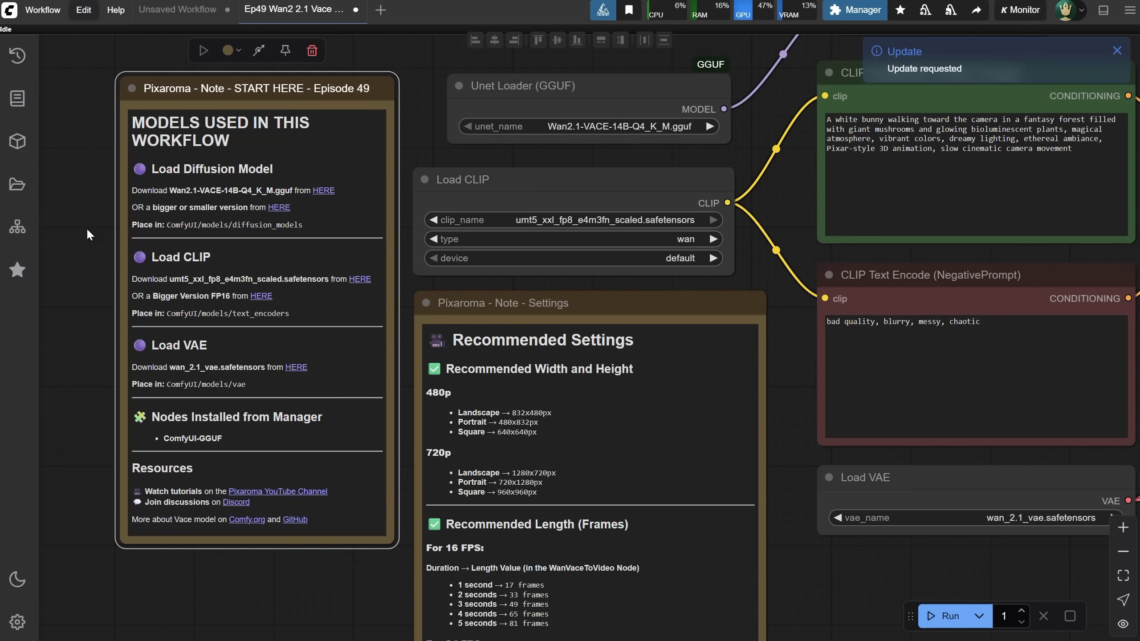
pyautogui.click(593, 123)
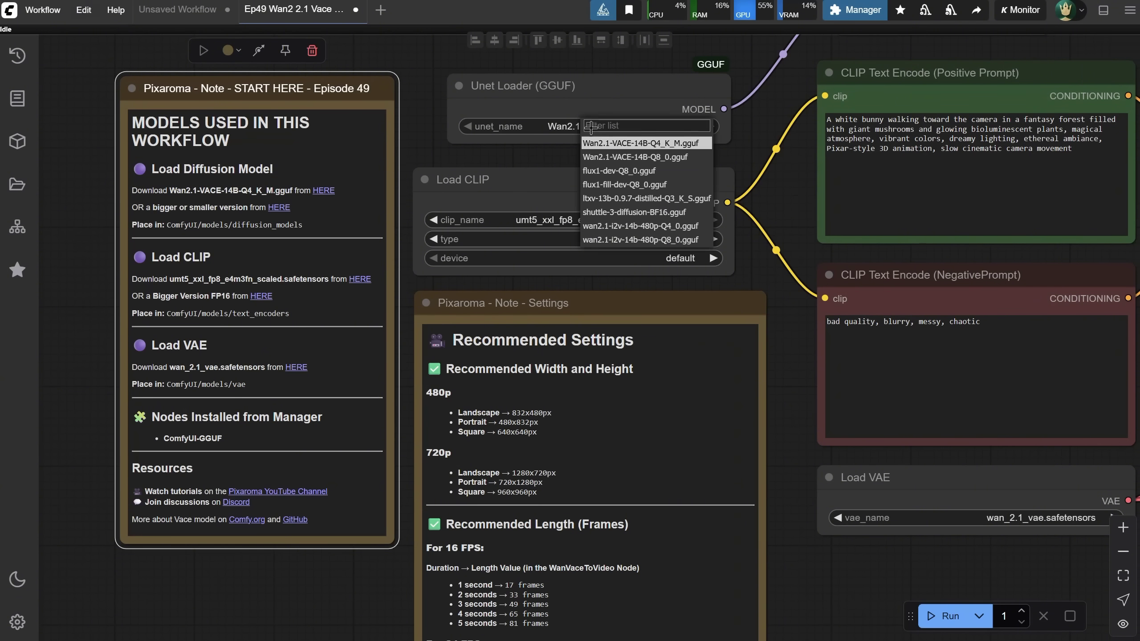
pyautogui.click(628, 144)
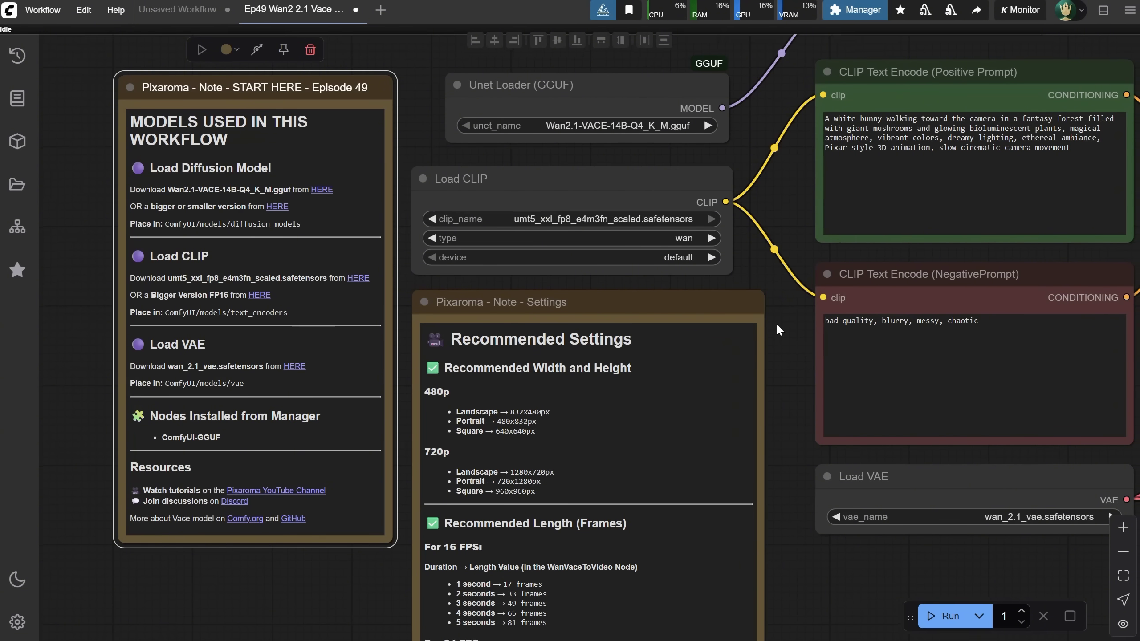
pyautogui.scroll(-5, 748, 322)
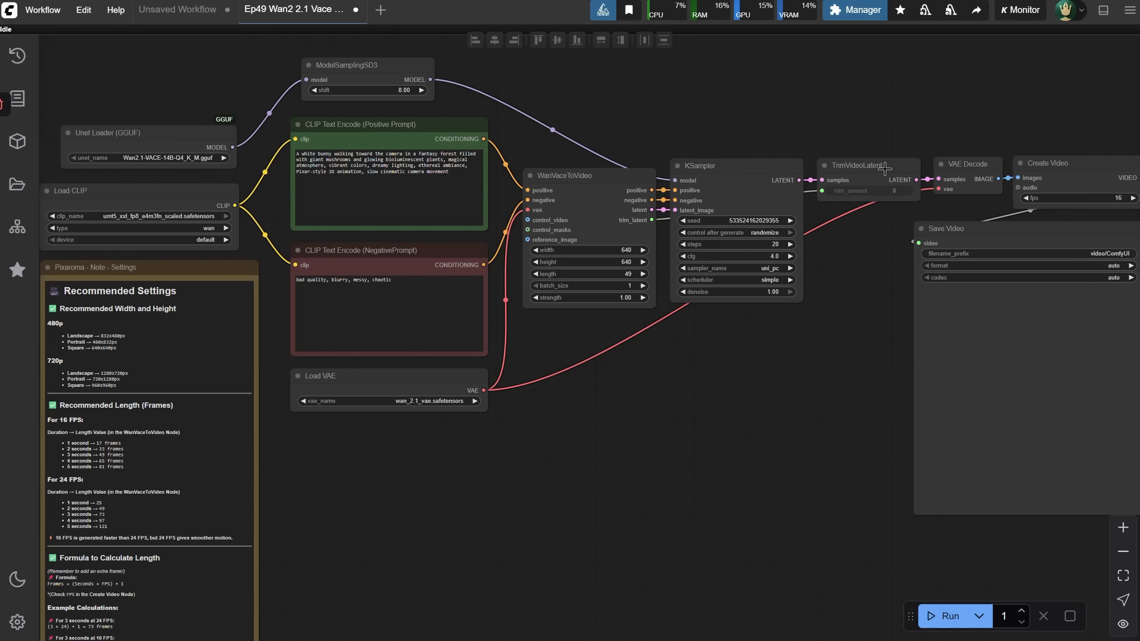
pyautogui.hscroll(5, 805, 259)
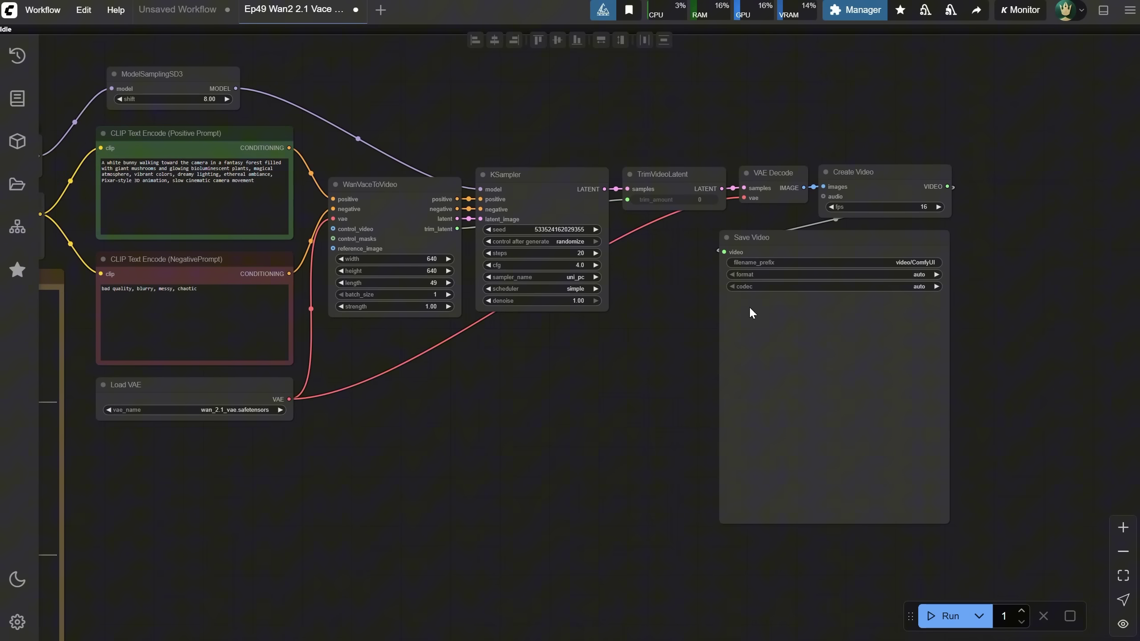
pyautogui.scroll(5, 805, 258)
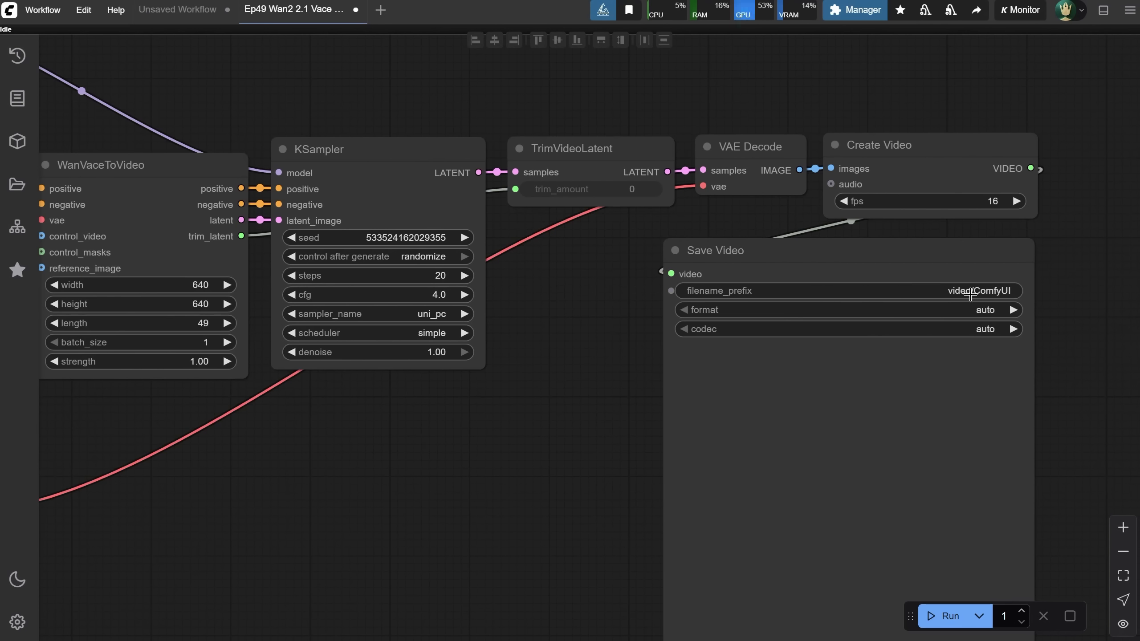
pyautogui.scroll(-5, 970, 294)
pyautogui.scroll(5, 253, 329)
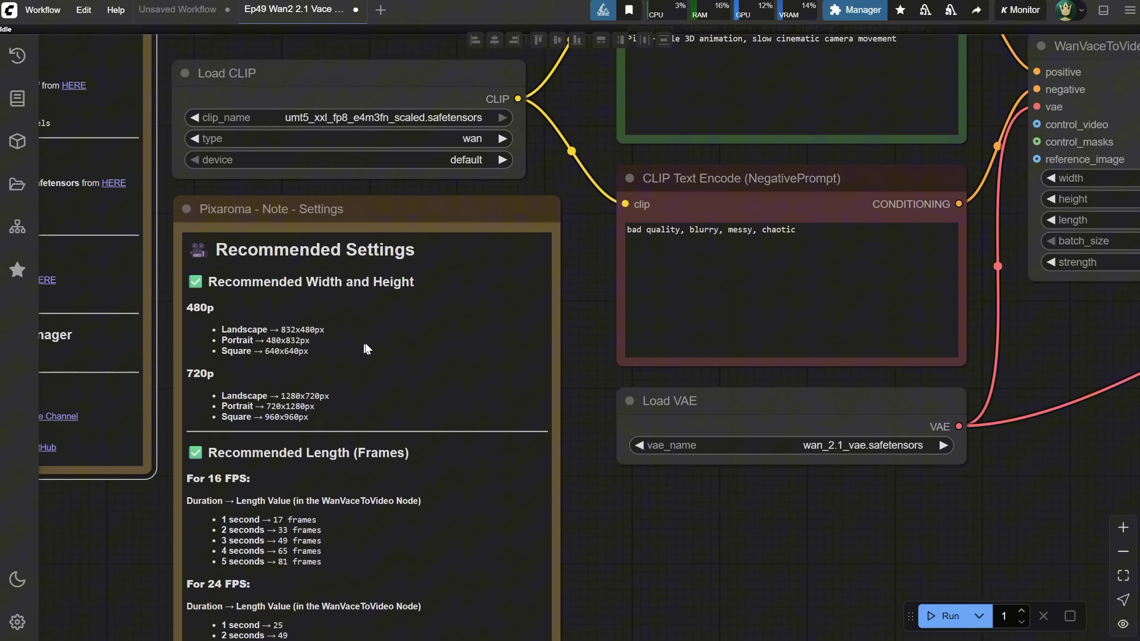
pyautogui.moveTo(1075, 336); pyautogui.dragTo(506, 443)
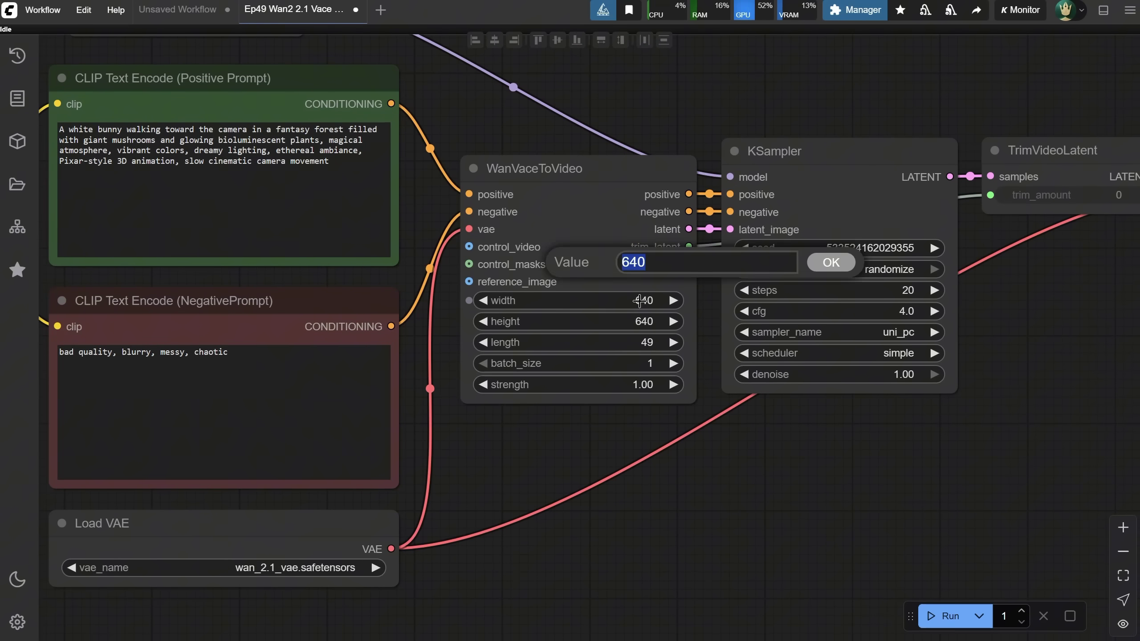
pyautogui.write('48')
pyautogui.press('Return')
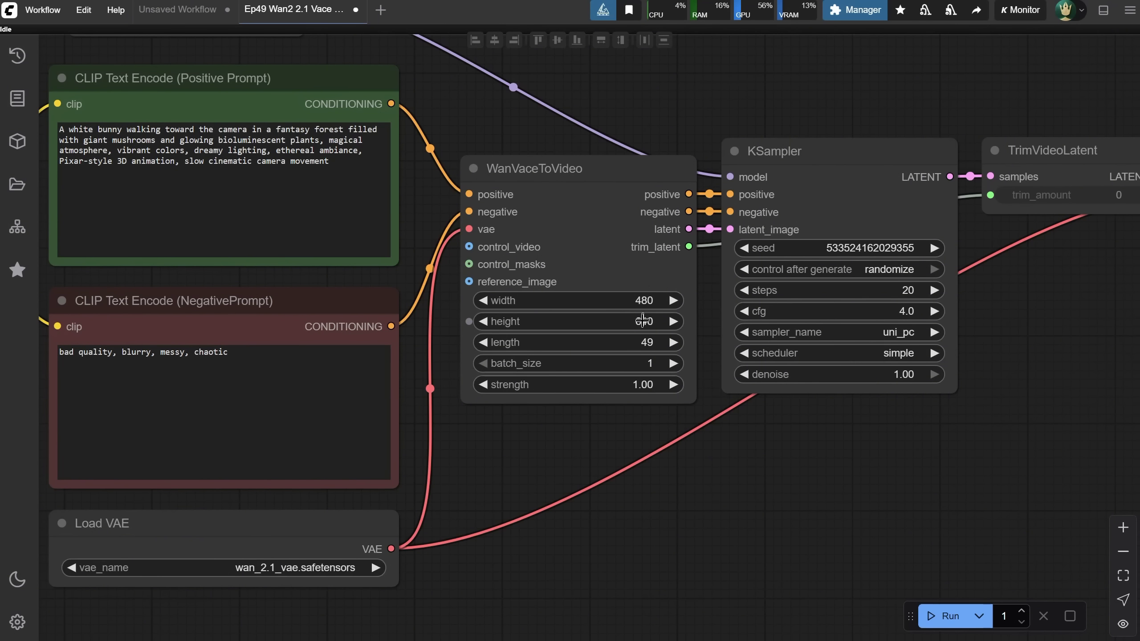
pyautogui.click(643, 321)
pyautogui.write('832')
pyautogui.press('Return')
pyautogui.click(646, 299)
pyautogui.write('640')
pyautogui.press('Return')
pyautogui.click(640, 321)
pyautogui.write('640')
pyautogui.press('Return')
pyautogui.moveTo(471, 583); pyautogui.dragTo(1032, 421)
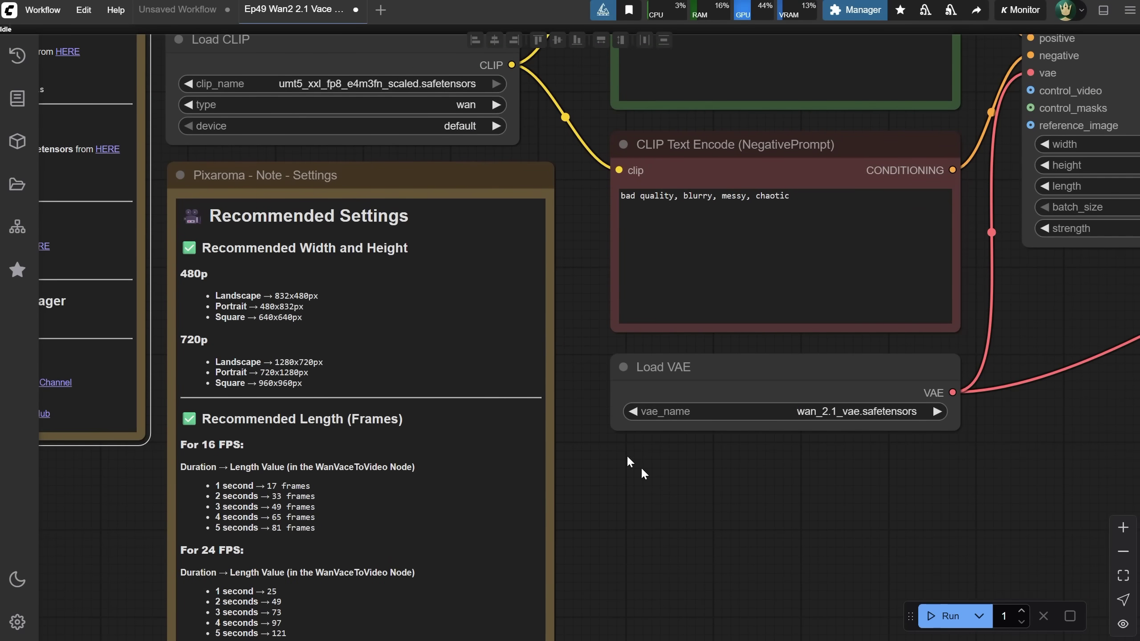
pyautogui.scroll(2, 635, 520)
pyautogui.scroll(-3, 416, 310)
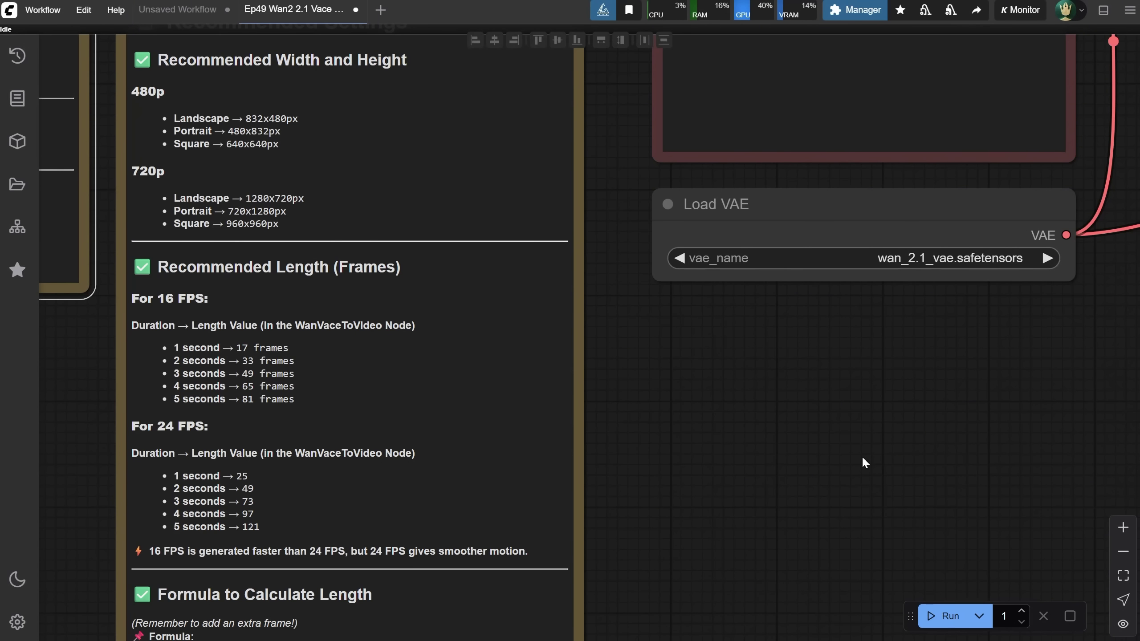
pyautogui.scroll(-4, 862, 456)
pyautogui.moveTo(978, 416); pyautogui.dragTo(96, 507)
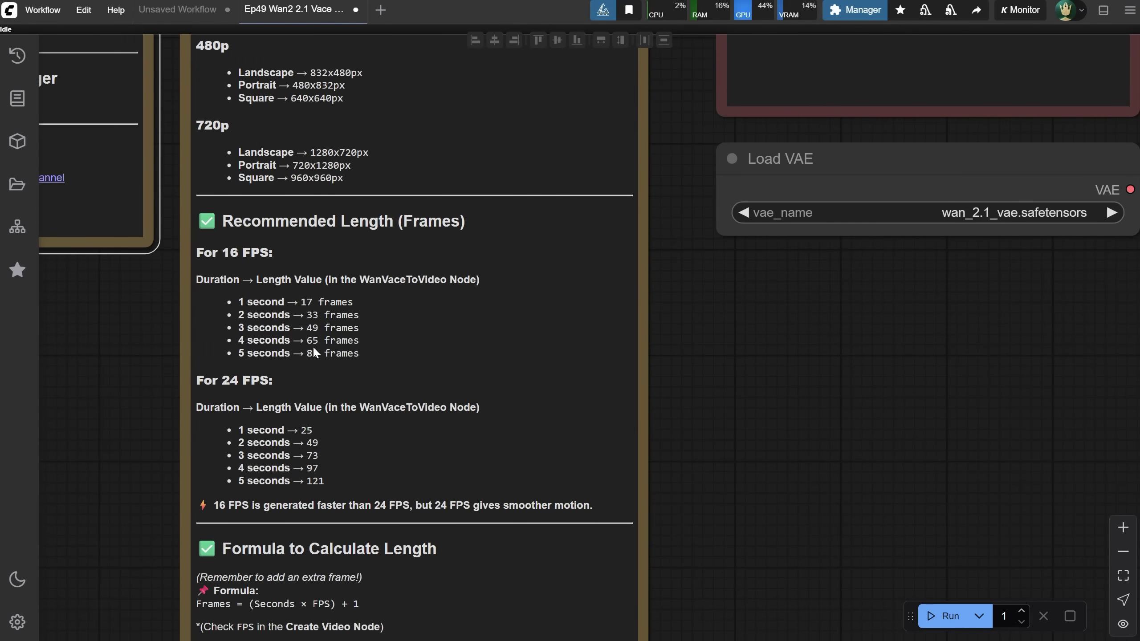
pyautogui.scroll(-5, 323, 319)
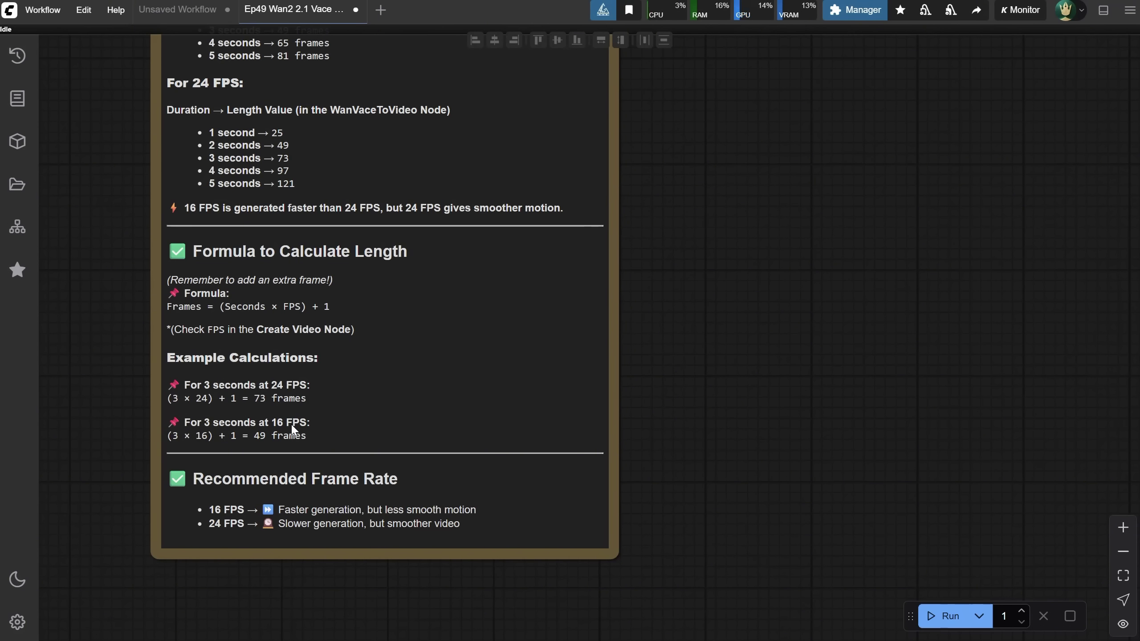
pyautogui.scroll(-3, 782, 356)
pyautogui.moveTo(782, 356); pyautogui.dragTo(409, 549)
pyautogui.scroll(4, 409, 550)
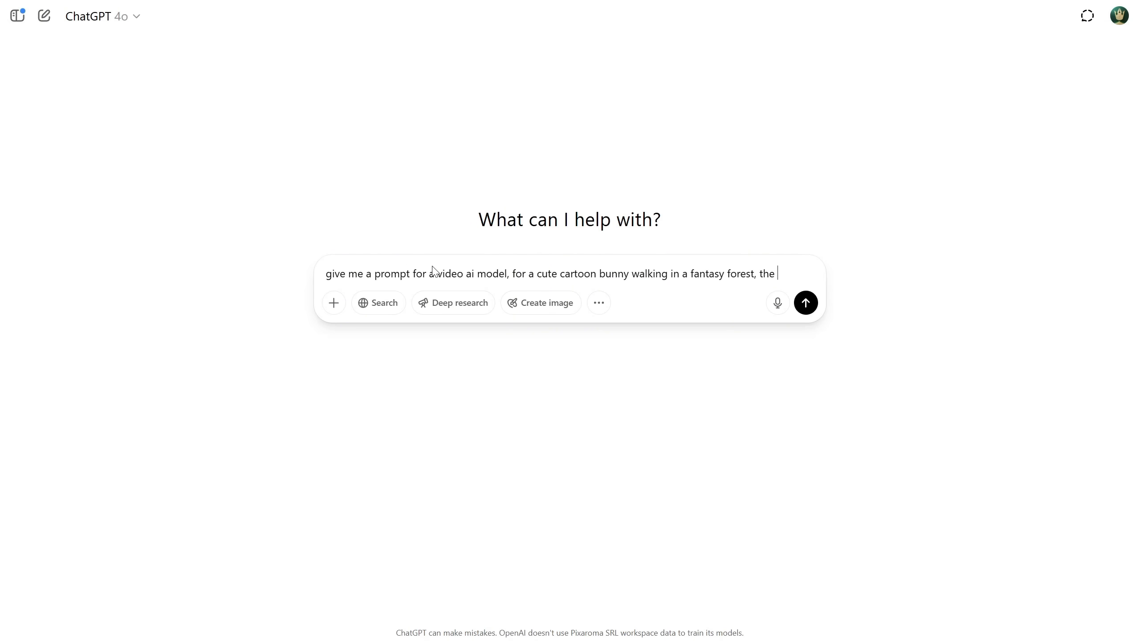
# Ask ChatGPT for a Pixar-style 3D prompt of a cartoon bunny in a candy forest with camera movement
pyautogui.write('rees are made from candy, some delicious mushrooms, 3d render style like pixar, cinematica')
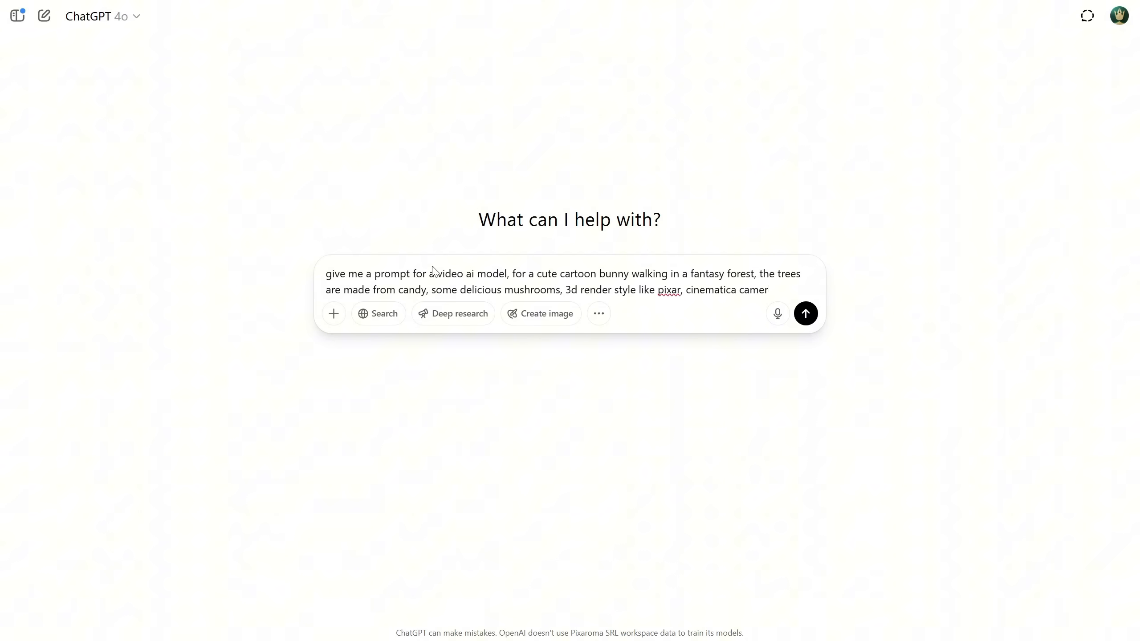
pyautogui.write('camera movemeb')
pyautogui.press('Return')
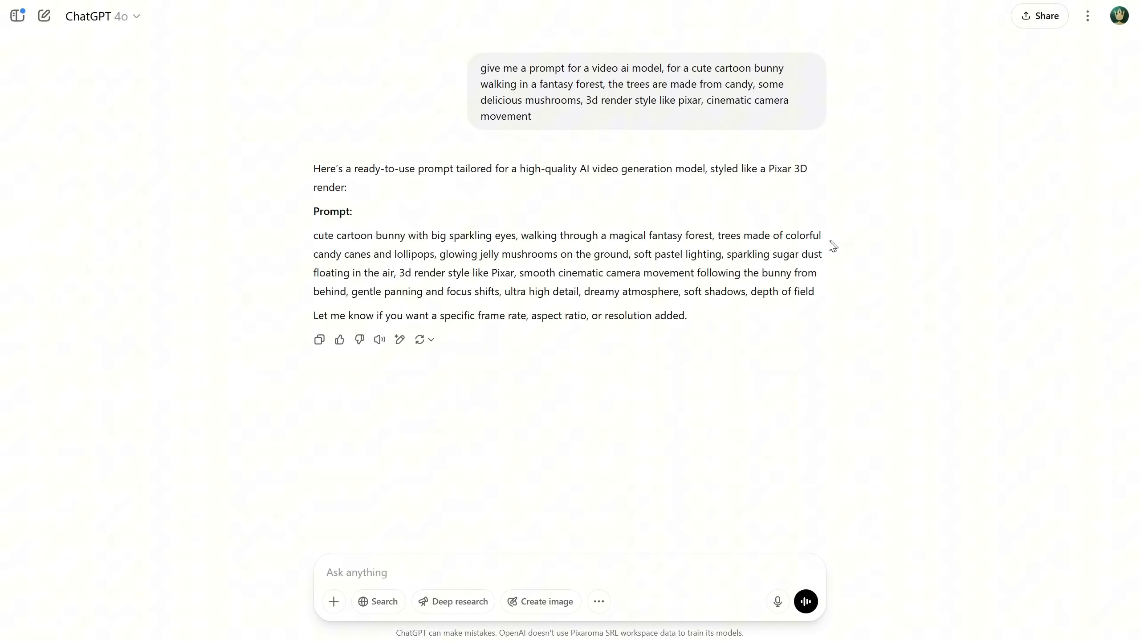
# Copy ChatGPT's bunny prompt and paste it over the Positive Prompt text
pyautogui.tripleClick(701, 259)
pyautogui.rightClick(701, 259)
pyautogui.click(727, 269)
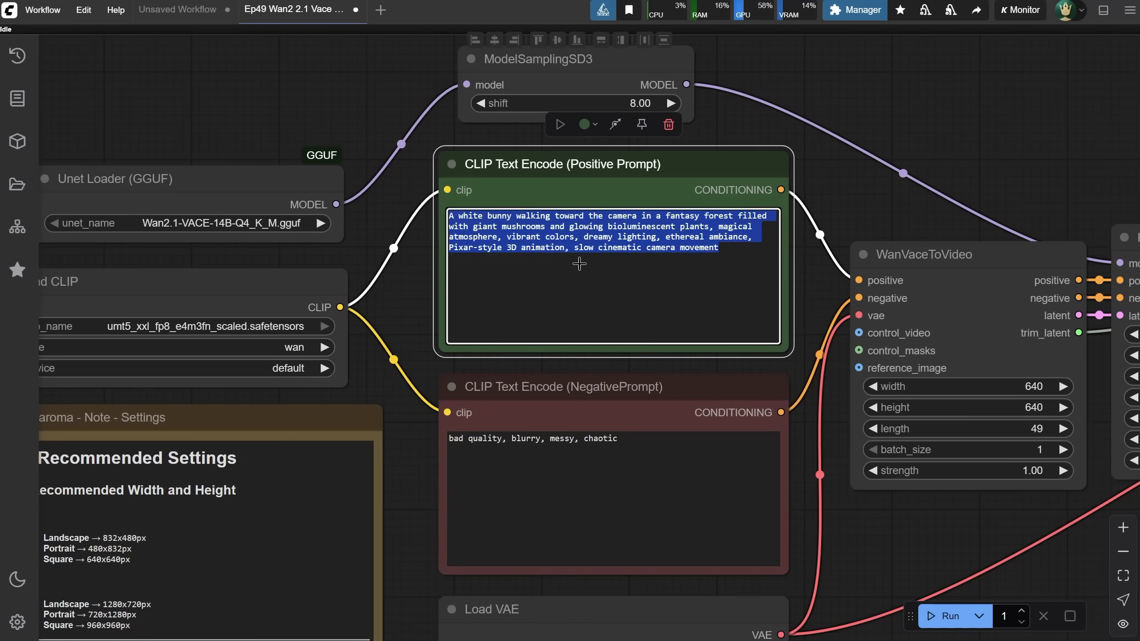
pyautogui.hotkey('ctrl', 'v')
# Bring Create Video and Save Video into view and start generating the bunny video
pyautogui.scroll(-1, 711, 234)
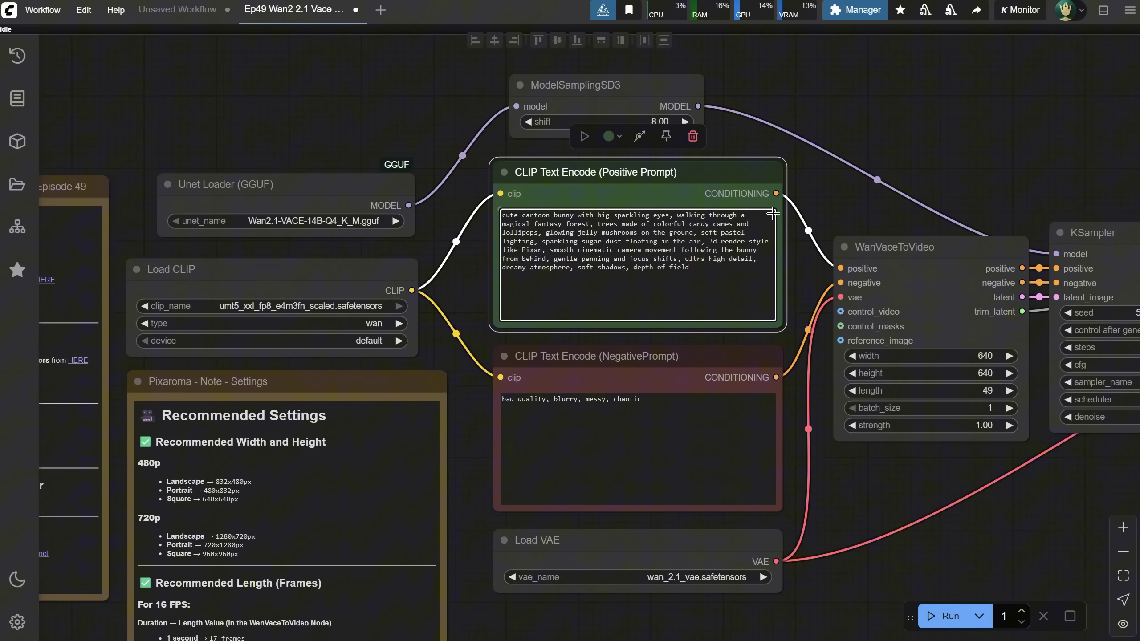
pyautogui.scroll(-1, 938, 498)
pyautogui.moveTo(807, 458); pyautogui.dragTo(478, 460)
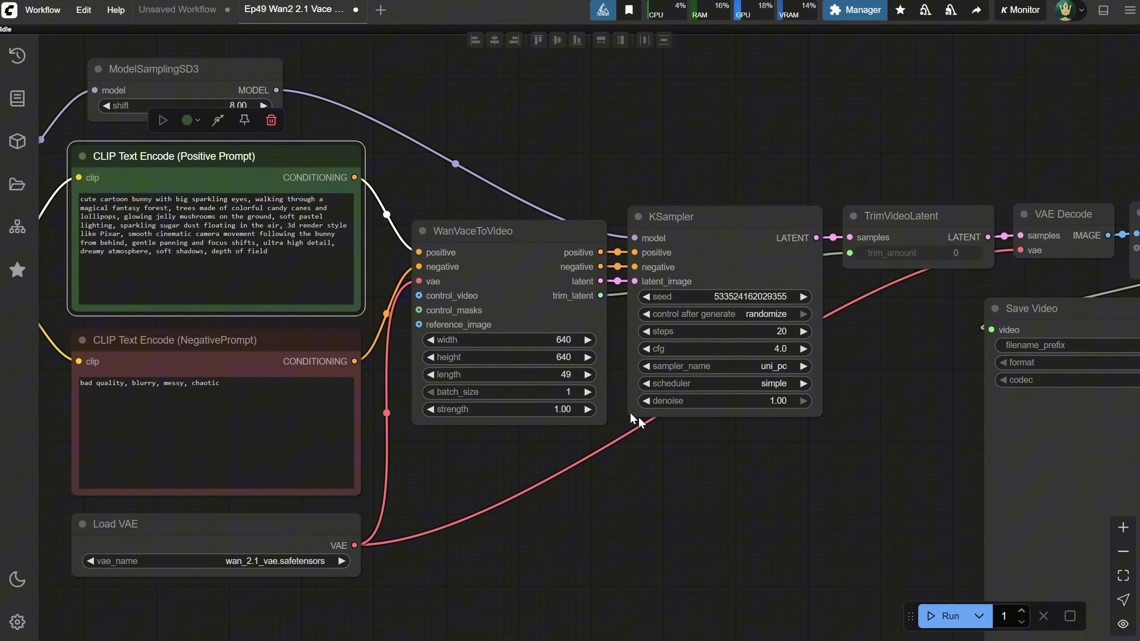
pyautogui.moveTo(880, 475); pyautogui.dragTo(521, 461)
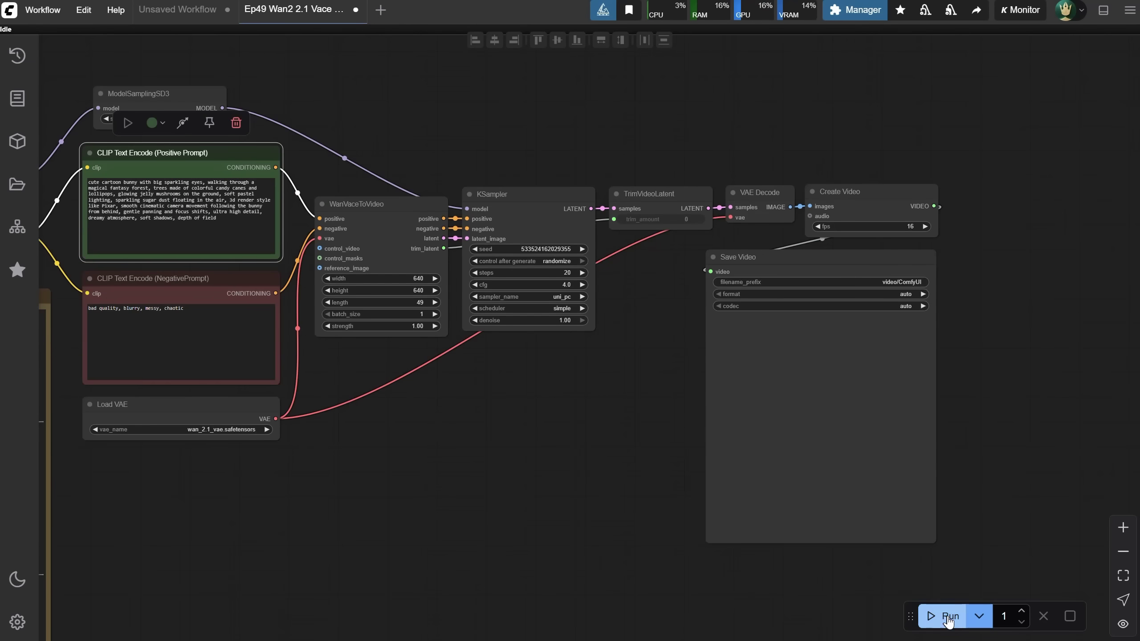
pyautogui.click(943, 616)
# Open the resource monitor and enlarge the Save Video node to view the result
pyautogui.moveTo(257, 501); pyautogui.dragTo(572, 466)
pyautogui.click(1017, 13)
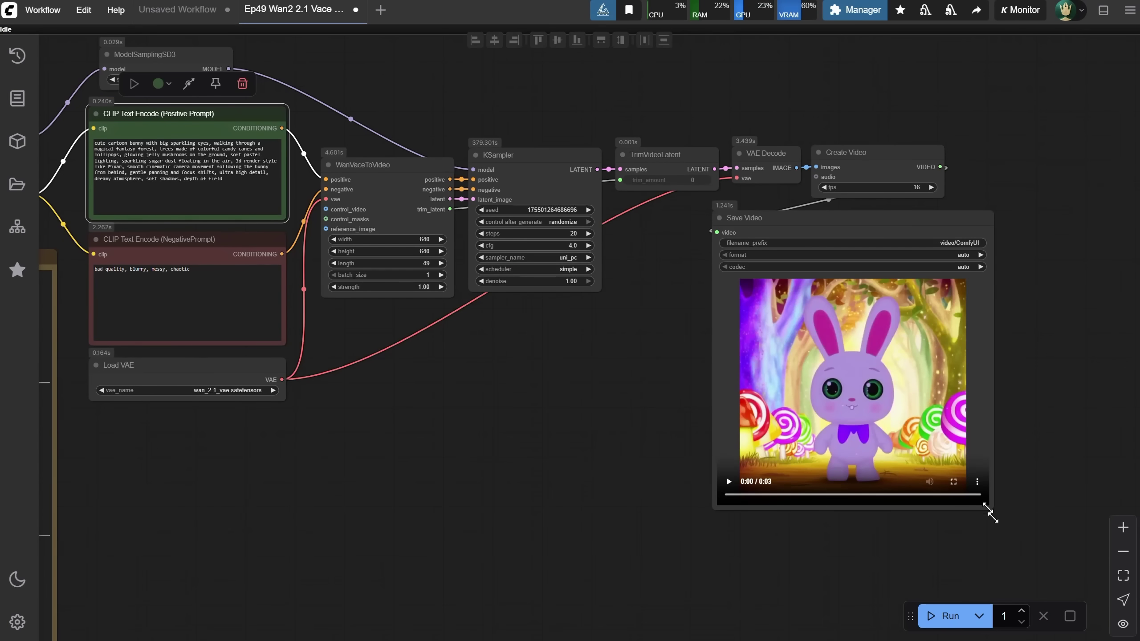
pyautogui.moveTo(989, 514); pyautogui.dragTo(1099, 615)
# Play the Text To Video Result.mp4 bunny clip and restart its playback
pyautogui.press('.')
pyautogui.click(341, 562)
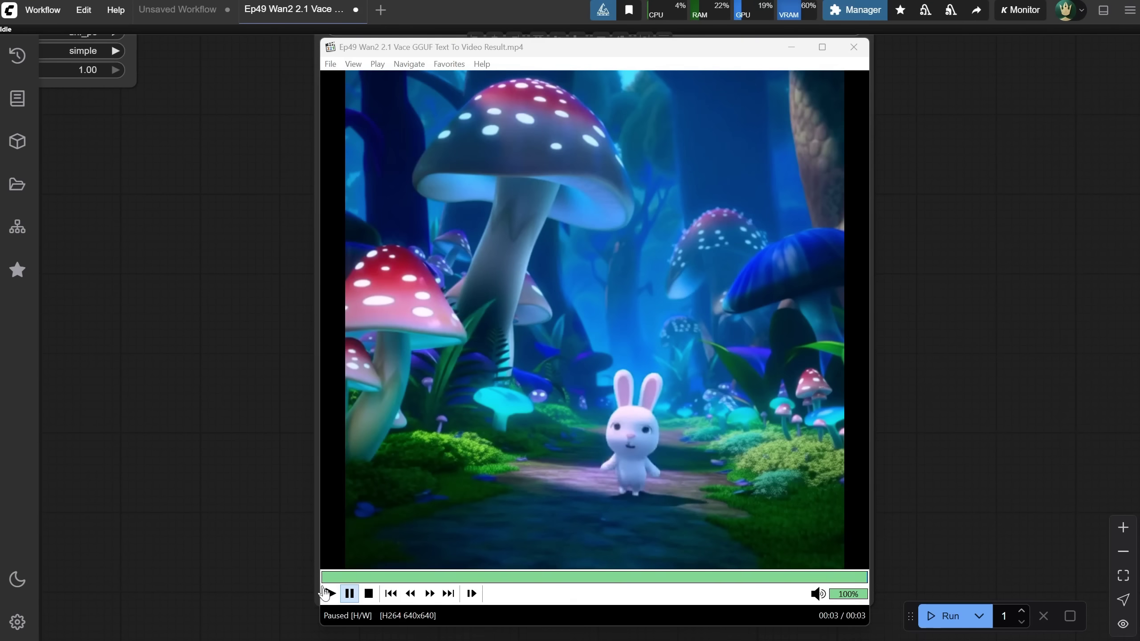
pyautogui.click(327, 594)
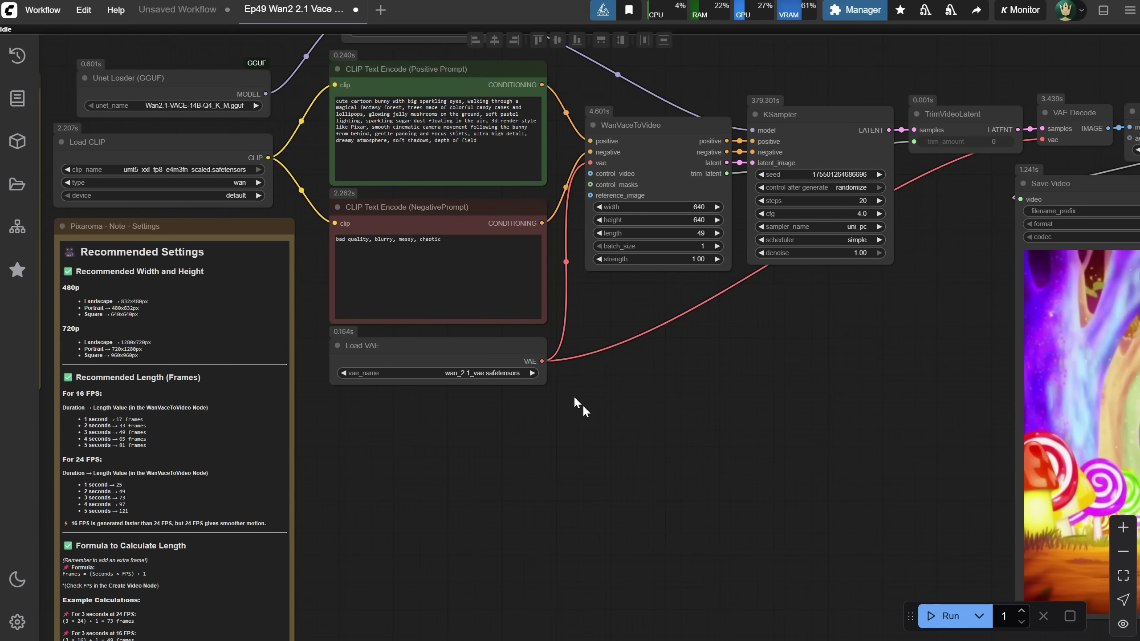
# Add a Load Image node using the 'load' node search and move it left
pyautogui.doubleClick(584, 408)
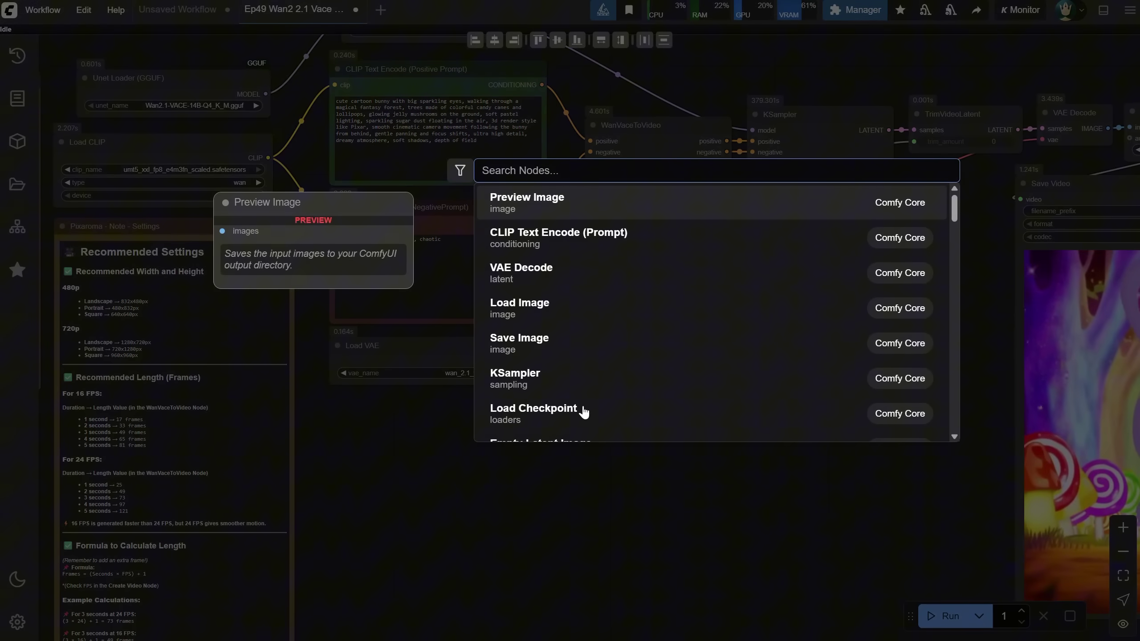
pyautogui.write('load')
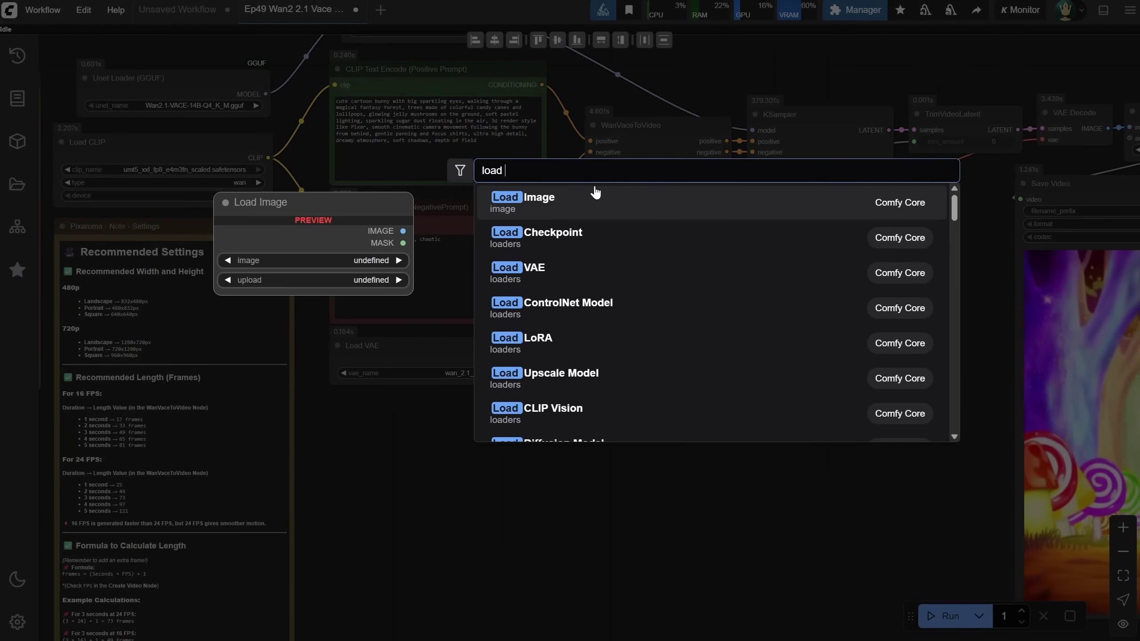
pyautogui.click(600, 204)
pyautogui.scroll(2, 583, 516)
pyautogui.moveTo(660, 373); pyautogui.dragTo(448, 366)
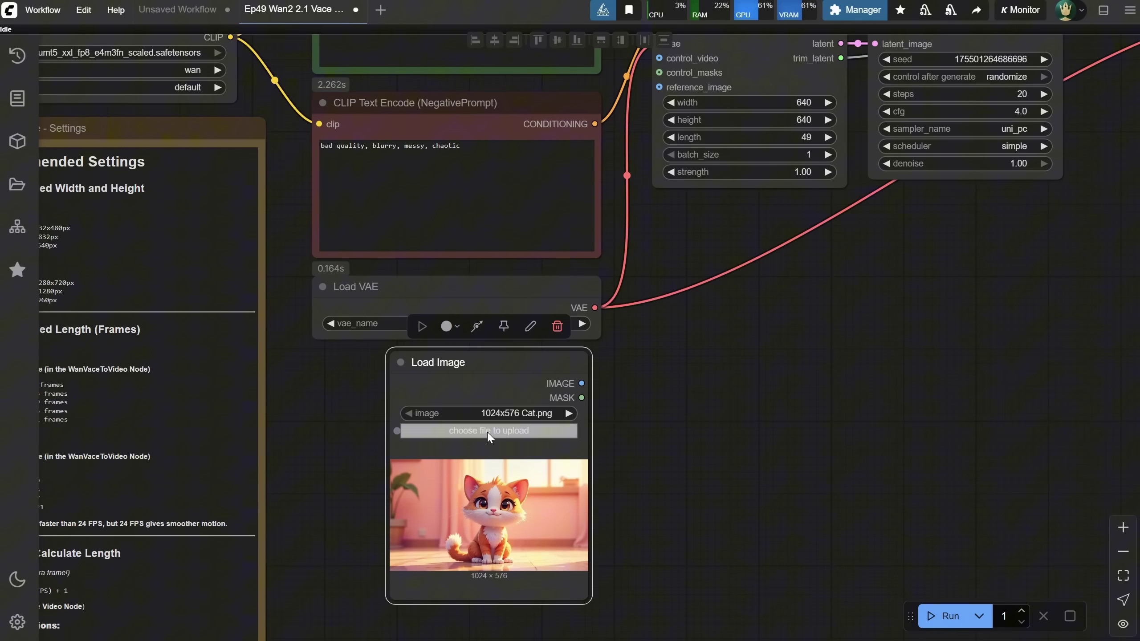
# Upload the woman.jpg portrait into the Load Image node
pyautogui.click(485, 424)
pyautogui.click(96, 122)
pyautogui.doubleClick(96, 122)
pyautogui.scroll(7, 752, 376)
pyautogui.scroll(-3, 751, 376)
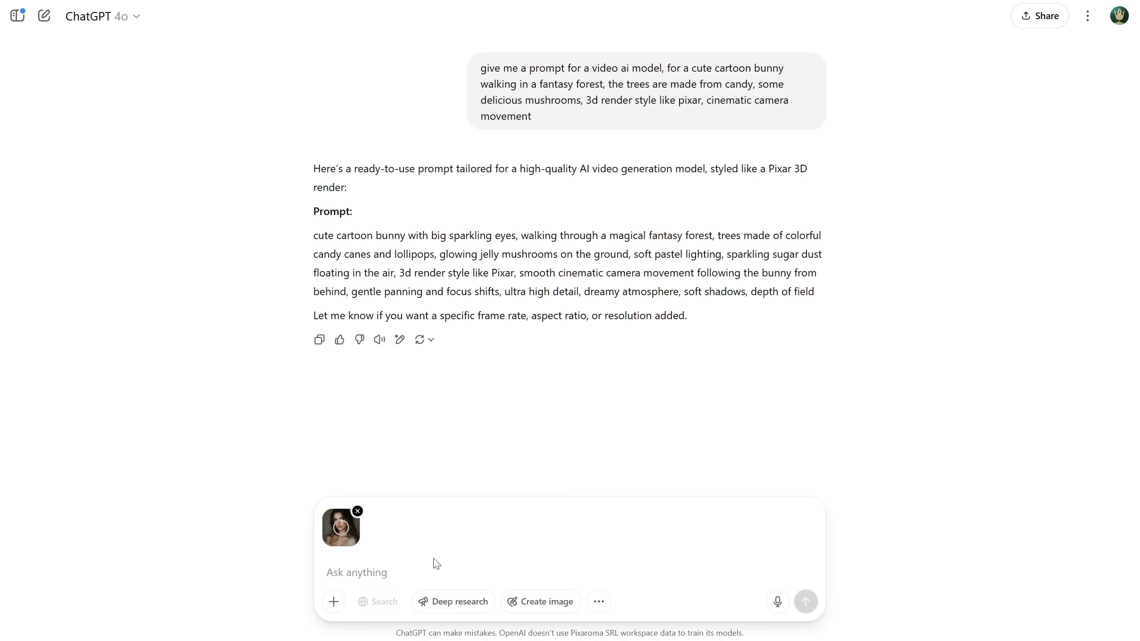
# Ask ChatGPT for a cinematic real-life video prompt of the smiling girl, then select it
pyautogui.write('give me a video prompt for this one, smiling girl, playing with her hair')
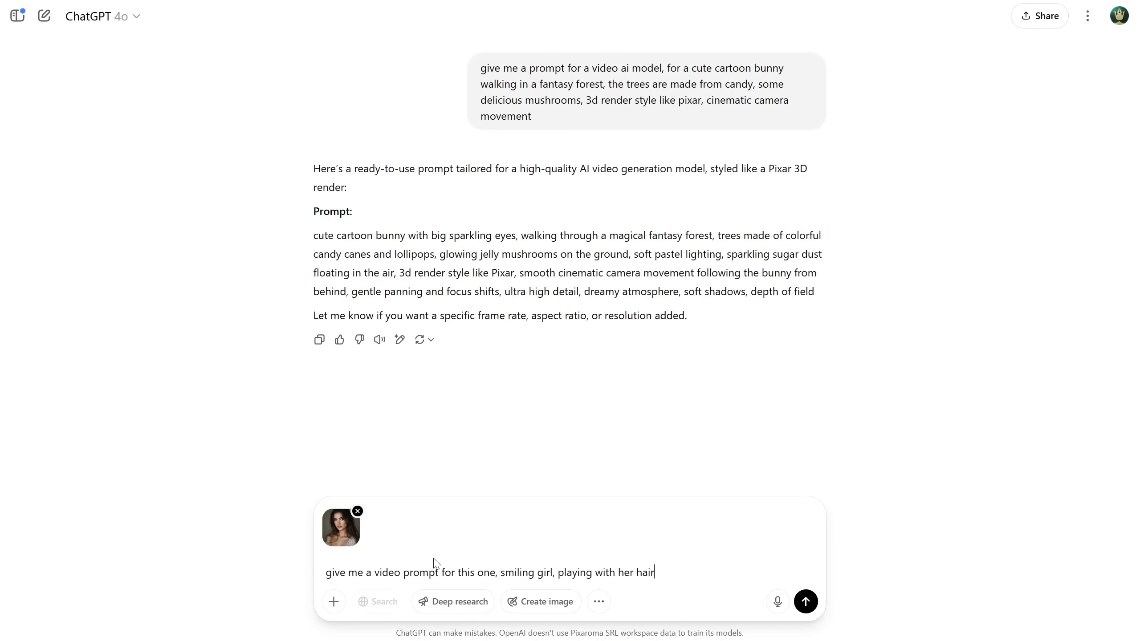
pyautogui.press('Return')
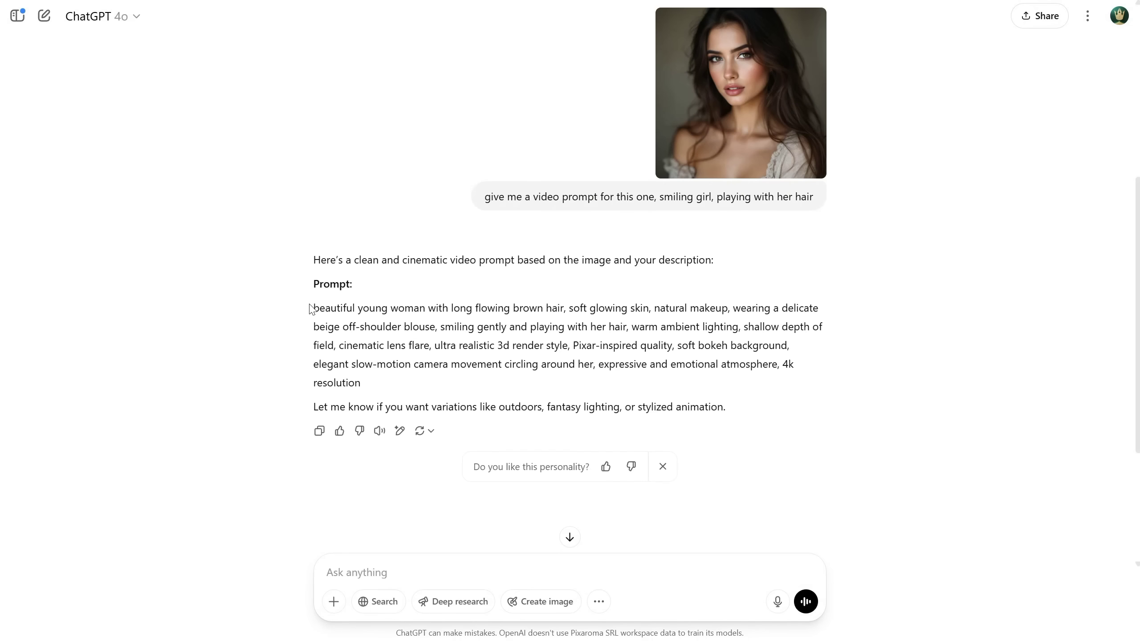
pyautogui.write('i want a cinematic')
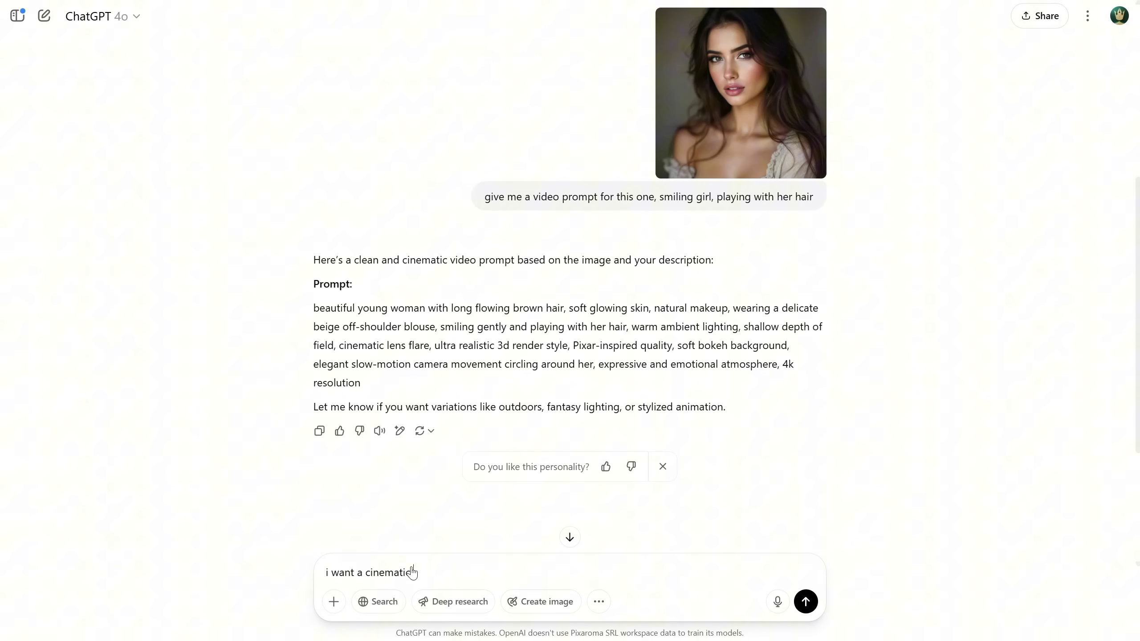
pyautogui.write(' real video not 3d')
pyautogui.press('Return')
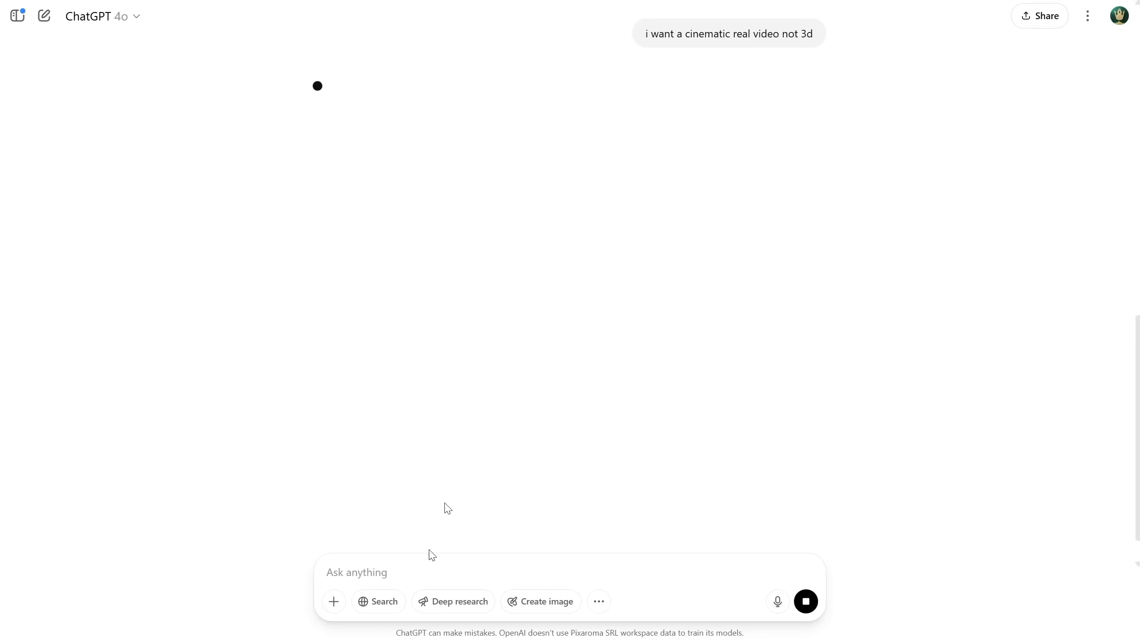
pyautogui.tripleClick(815, 279)
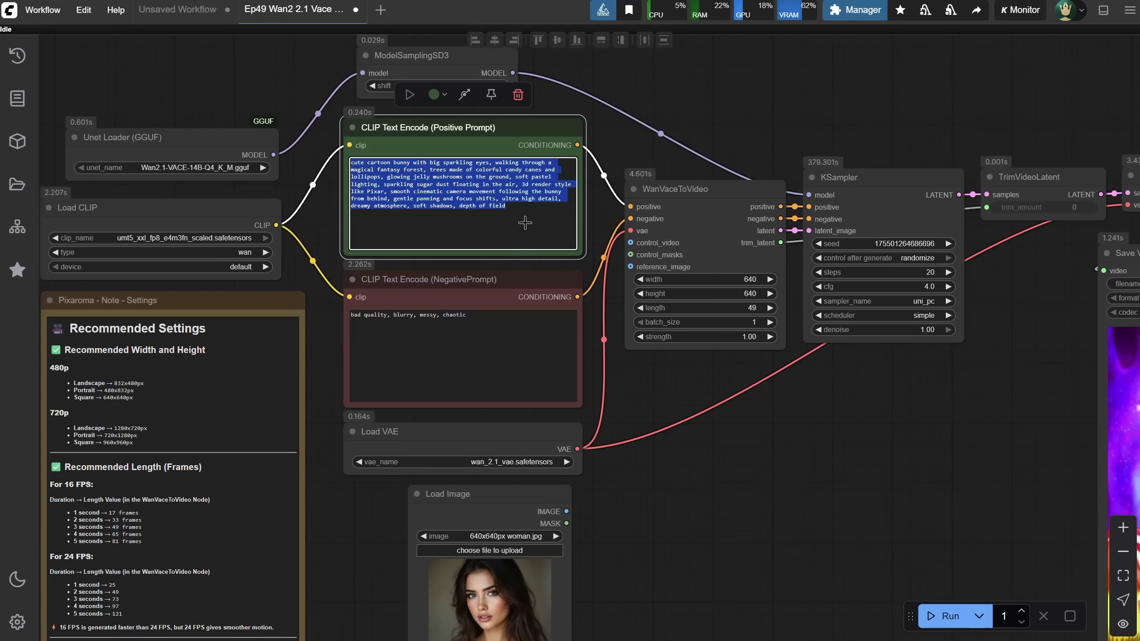
# Paste the realistic woman prompt into the Positive Prompt and bring WanVaceToVideo into view
pyautogui.hotkey('ctrl', 'v')
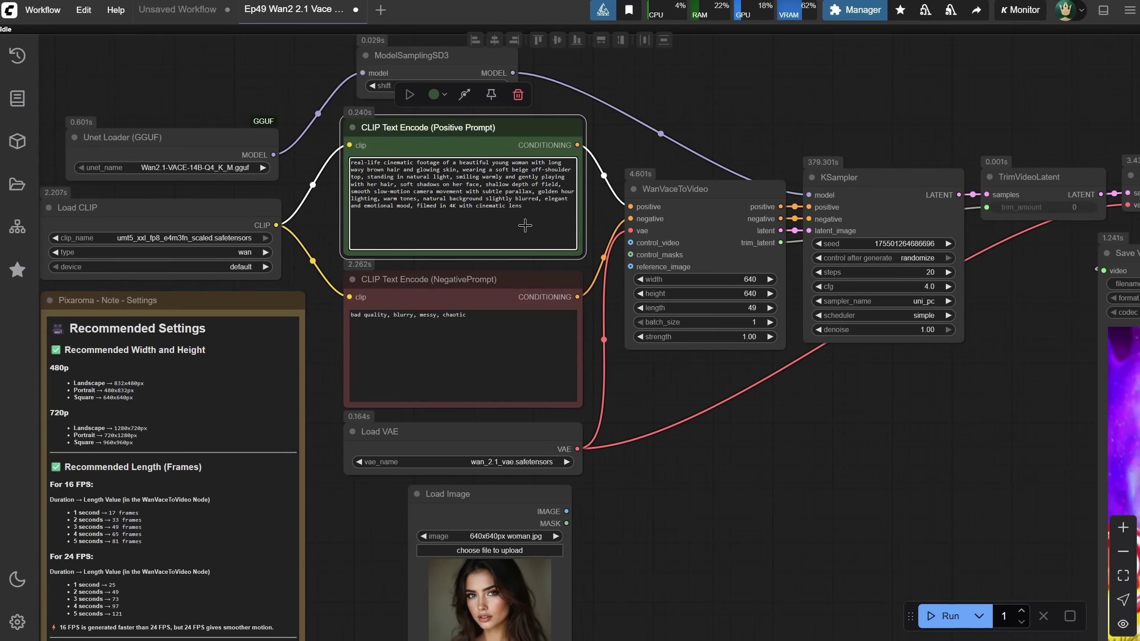
pyautogui.scroll(4, 657, 495)
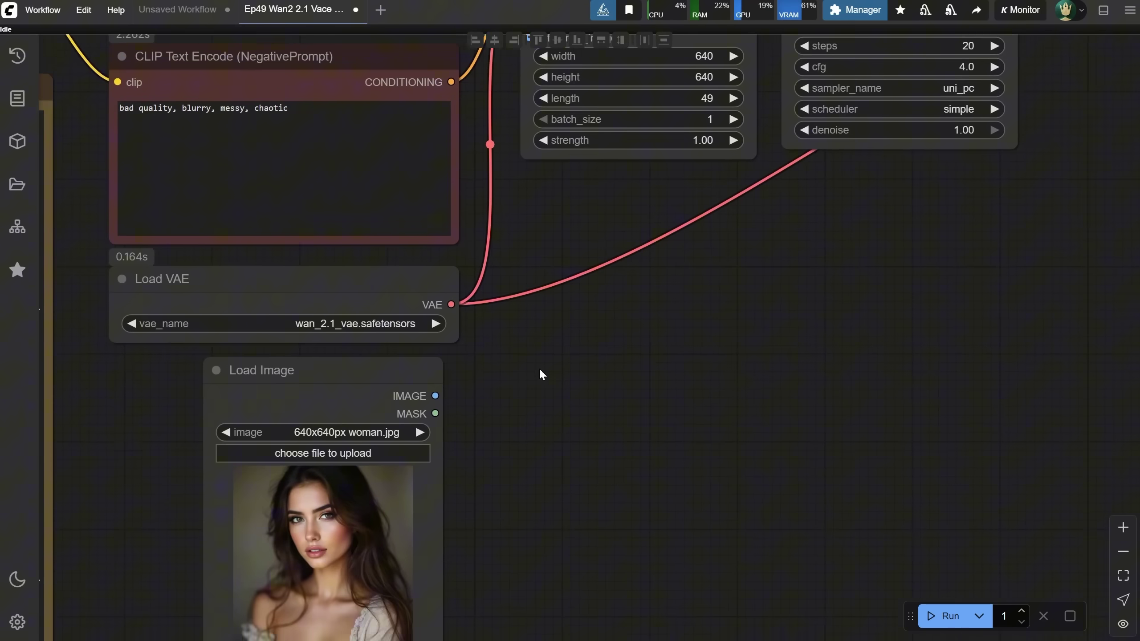
pyautogui.moveTo(526, 411); pyautogui.dragTo(483, 518)
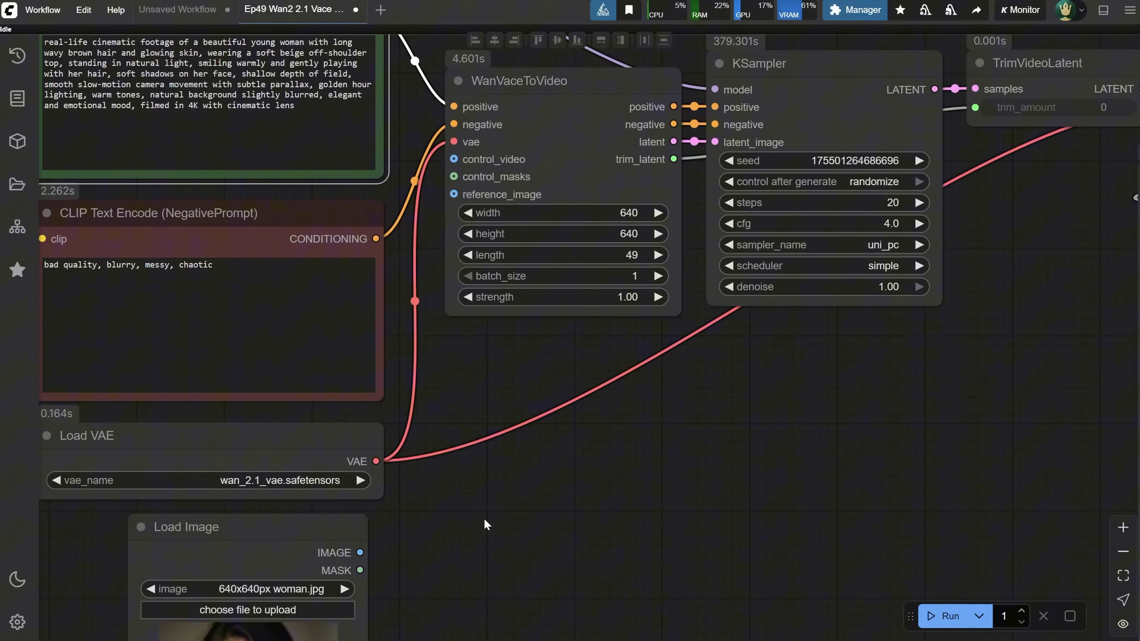
pyautogui.moveTo(485, 520); pyautogui.dragTo(531, 519)
pyautogui.scroll(-1, 467, 538)
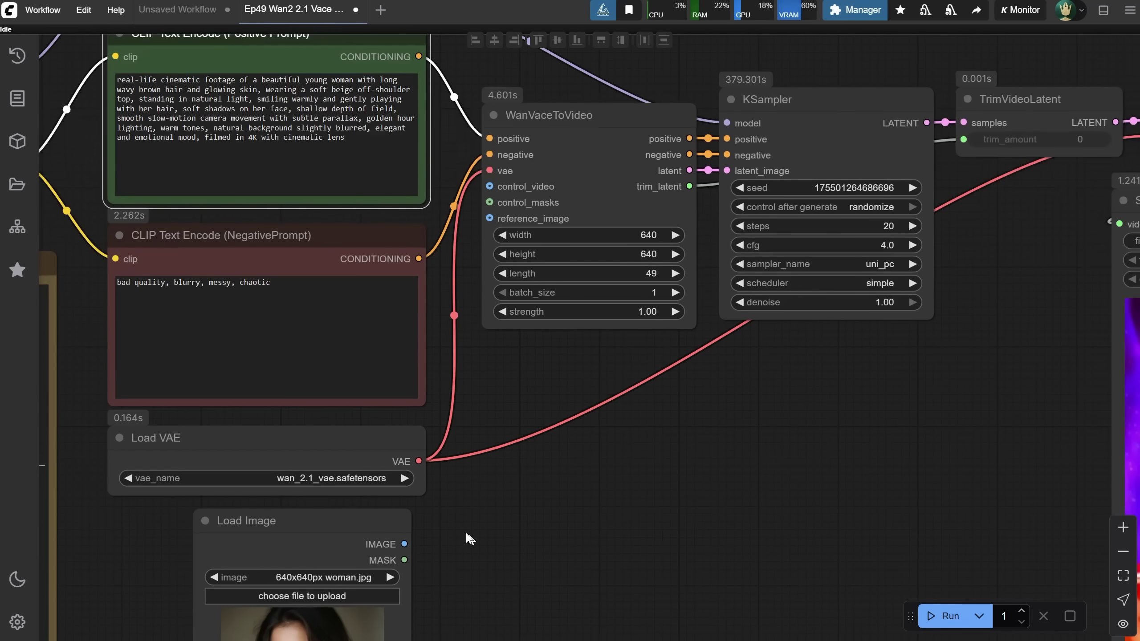
# Connect Load Image's IMAGE output to WanVaceToVideo's reference_image and tidy the node
pyautogui.moveTo(404, 544); pyautogui.dragTo(491, 218)
pyautogui.moveTo(588, 533); pyautogui.dragTo(709, 375)
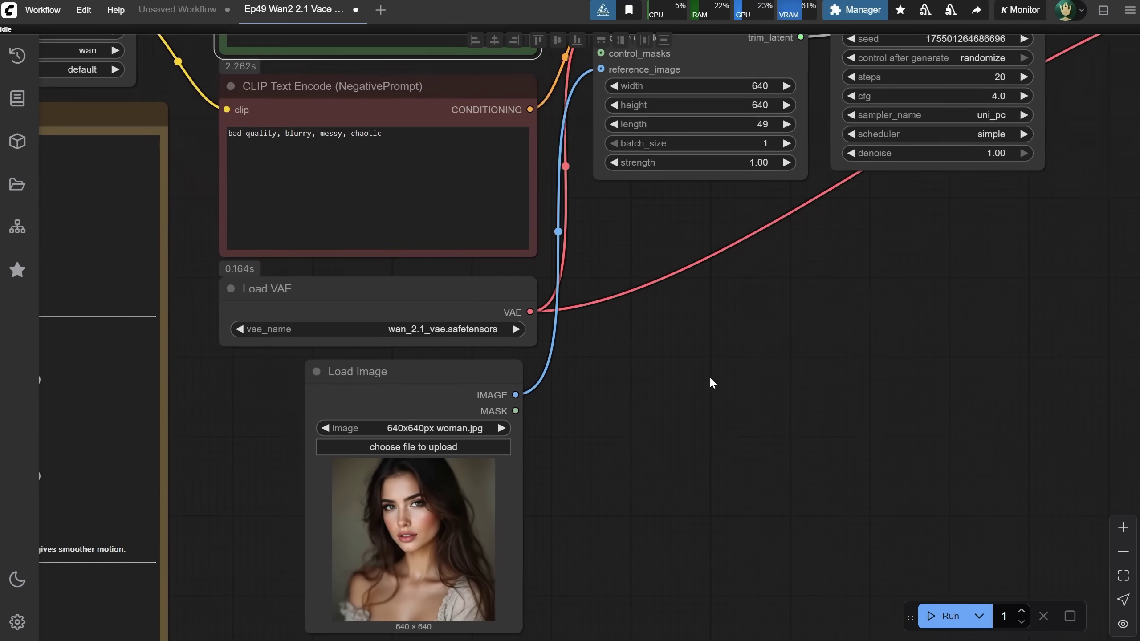
pyautogui.moveTo(410, 395)
pyautogui.mouseDown()
pyautogui.moveTo(465, 430)
pyautogui.moveTo(400, 403)
pyautogui.moveTo(424, 396)
pyautogui.mouseUp()
# Bring KSampler and Save Video into view and start the image-to-video run
pyautogui.scroll(-1, 610, 386)
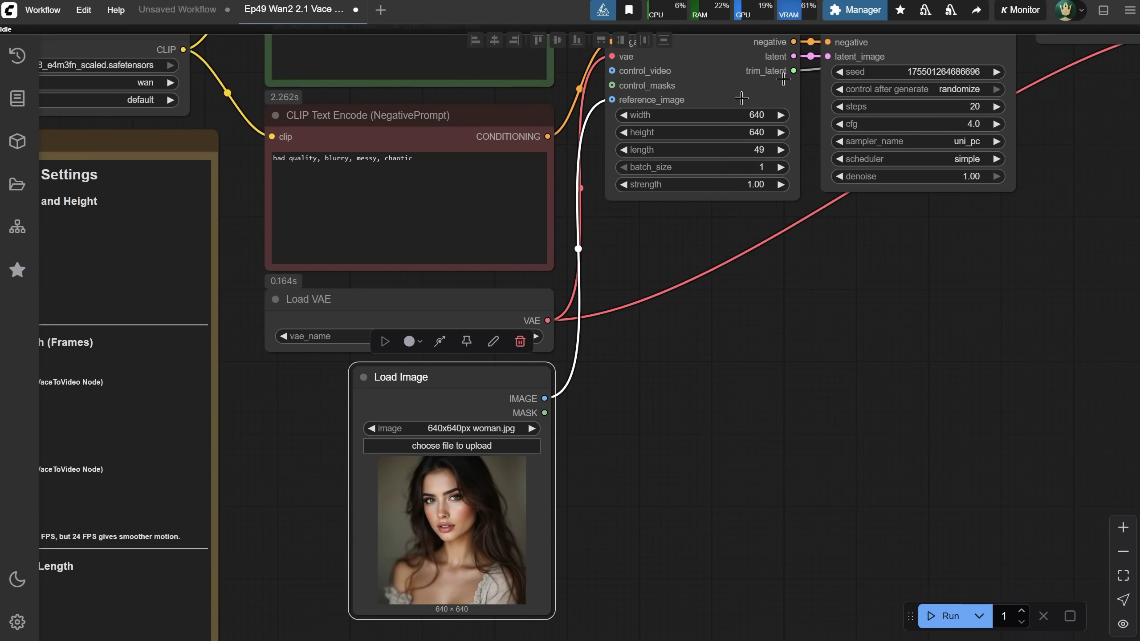
pyautogui.moveTo(963, 324); pyautogui.dragTo(747, 380)
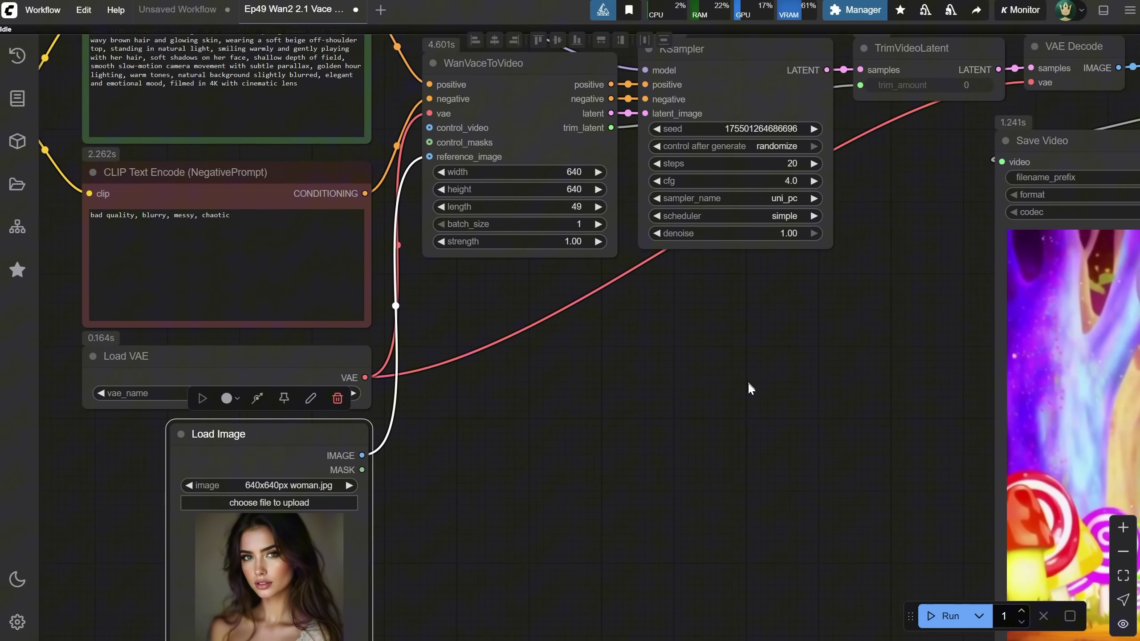
pyautogui.scroll(-2, 747, 381)
pyautogui.scroll(-1, 748, 382)
pyautogui.click(947, 617)
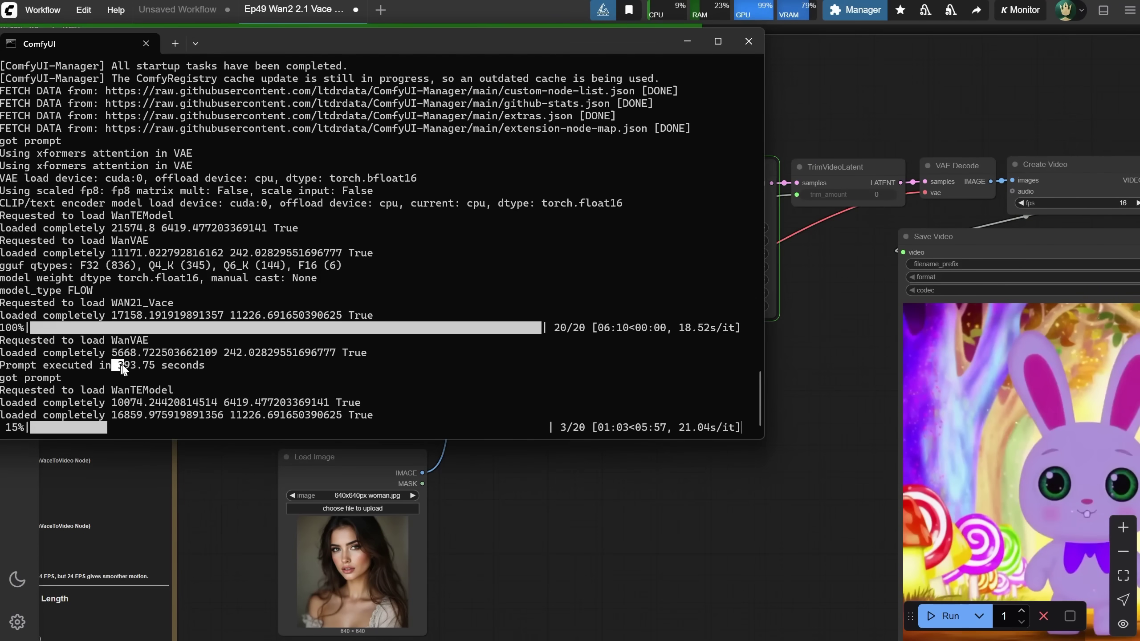
# Check the console's 393.75-second run time, then return to the workflow canvas
pyautogui.moveTo(121, 368); pyautogui.dragTo(162, 366)
pyautogui.click(228, 364)
pyautogui.click(818, 366)
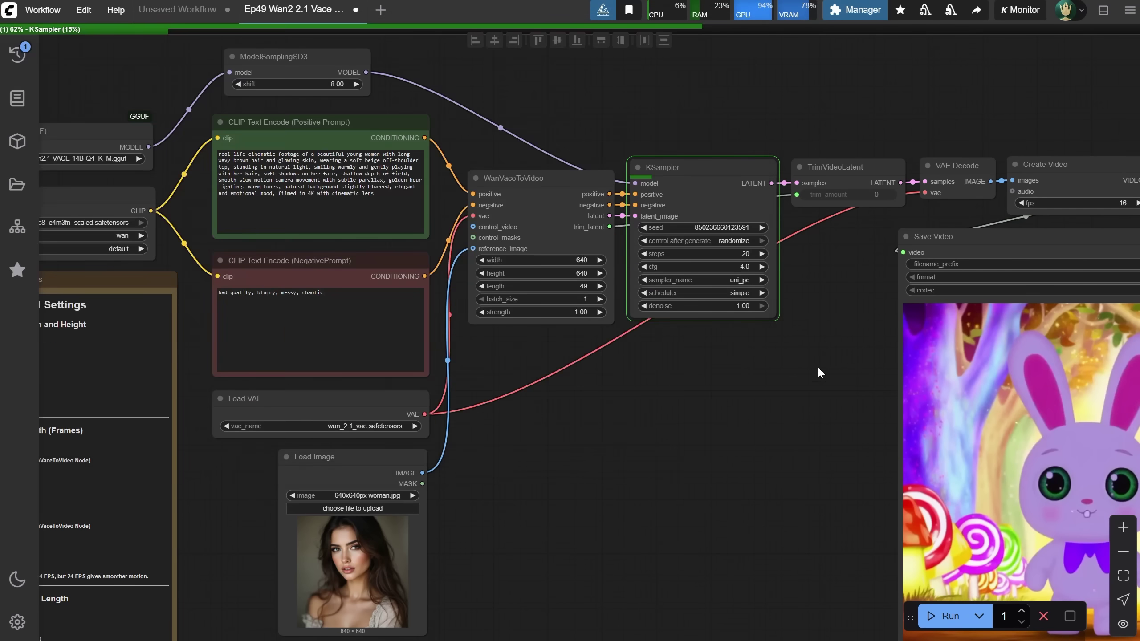
# Pan and zoom around the workflow to the START HERE note while KSampler runs
pyautogui.hscroll(-5, 493, 368)
pyautogui.scroll(2, 494, 369)
pyautogui.scroll(5, 292, 215)
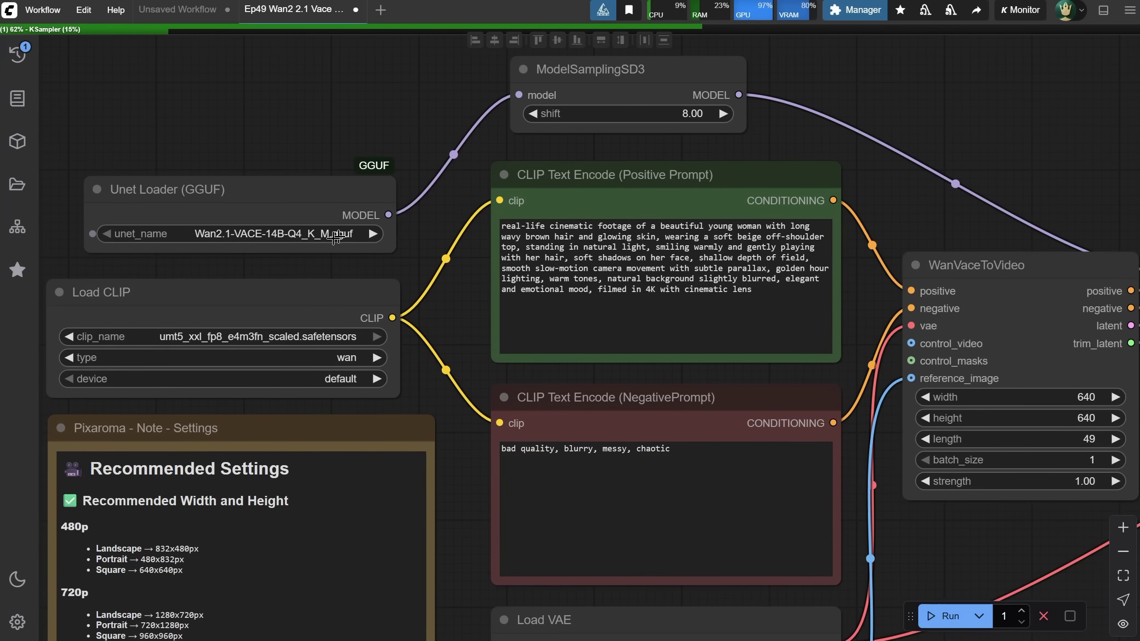
pyautogui.scroll(-2, 300, 116)
pyautogui.moveTo(264, 94); pyautogui.dragTo(504, 89)
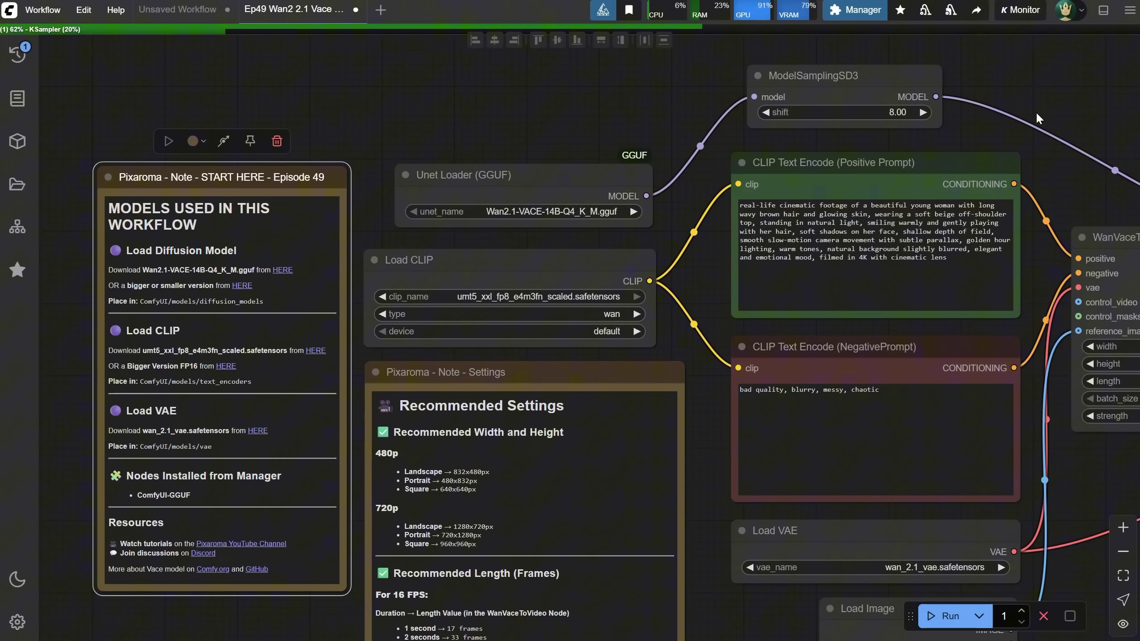
pyautogui.hscroll(15, 1003, 97)
pyautogui.scroll(-3, 1003, 96)
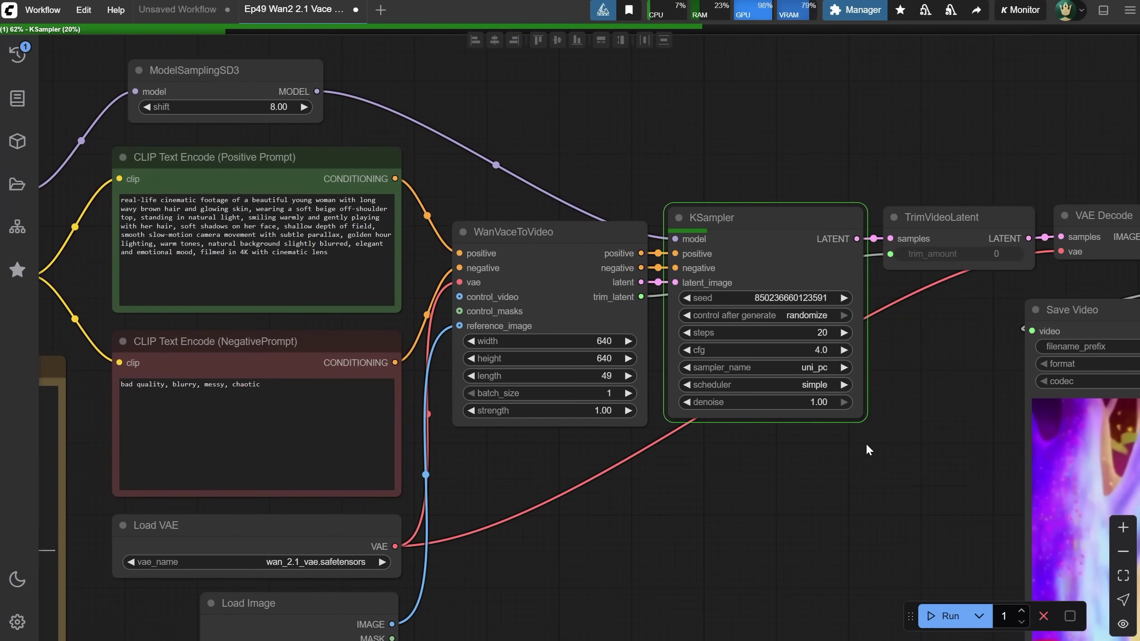
pyautogui.hscroll(5, 504, 318)
pyautogui.scroll(-2, 390, 338)
pyautogui.hscroll(-3, 369, 408)
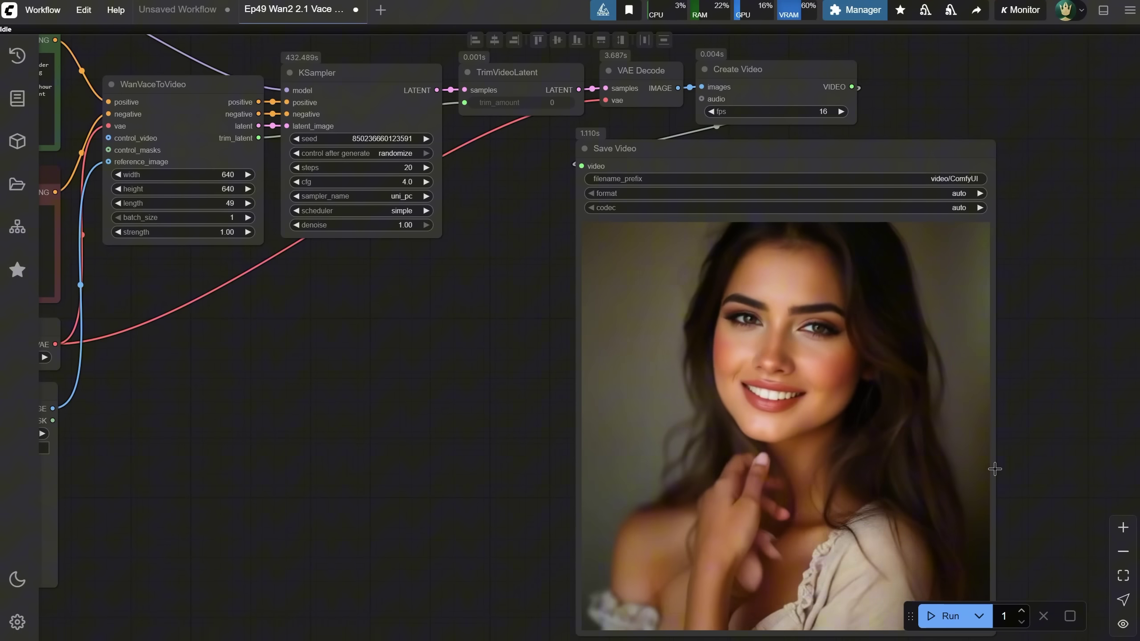
# Queue a second render with a new seed, then pan to inspect Load Image and the result
pyautogui.moveTo(983, 474)
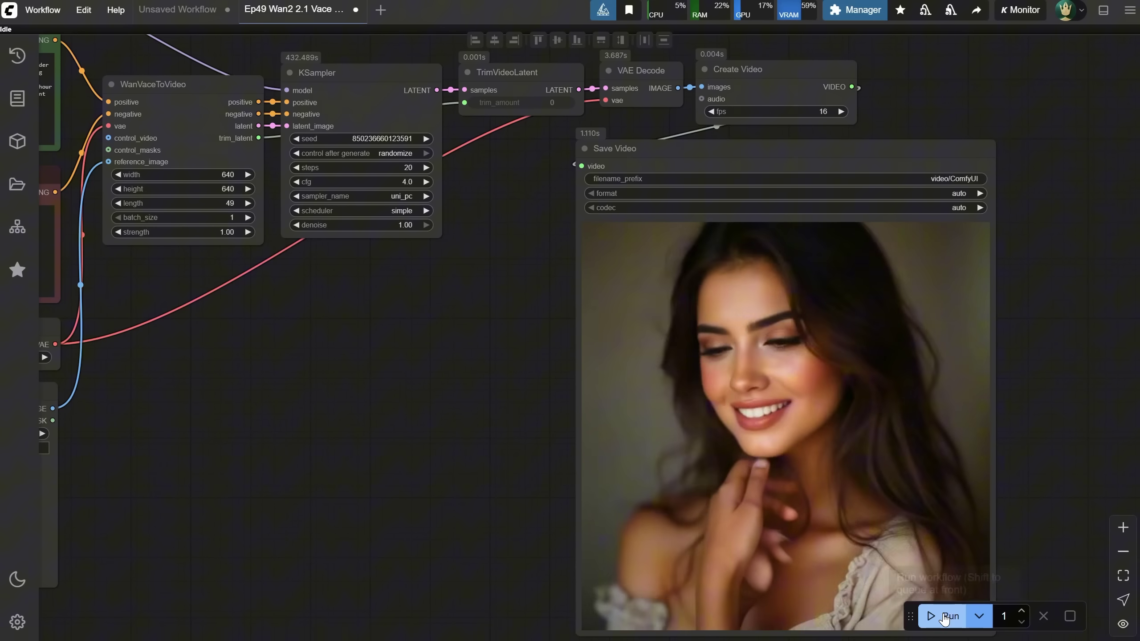
pyautogui.hotkey('ctrl', 'Return')
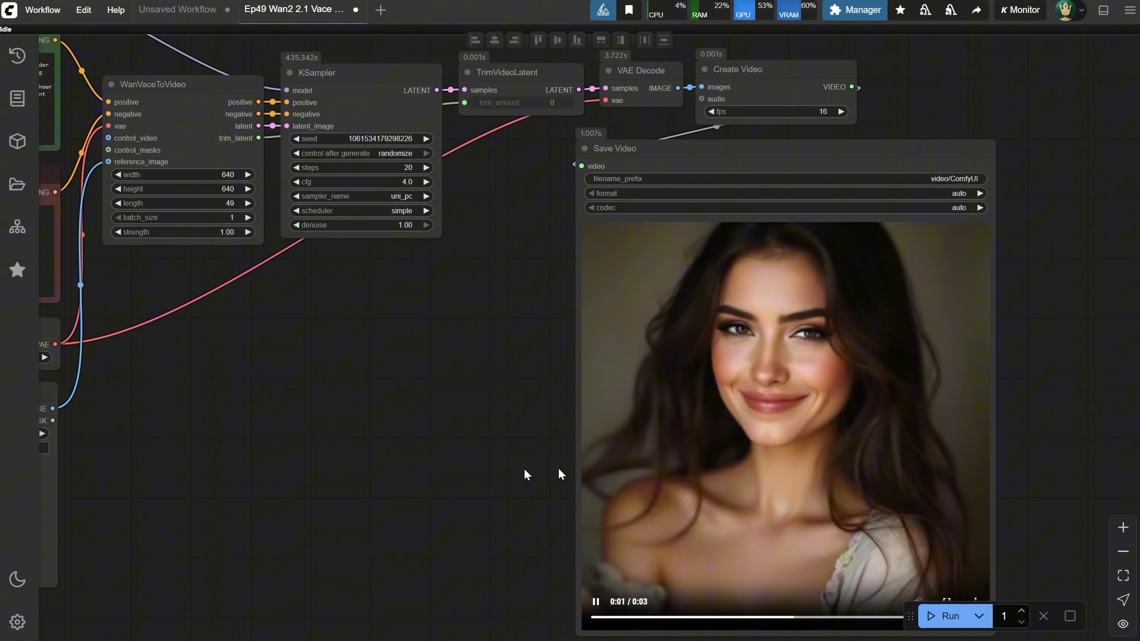
pyautogui.moveTo(438, 474); pyautogui.dragTo(755, 427)
pyautogui.scroll(5, 561, 494)
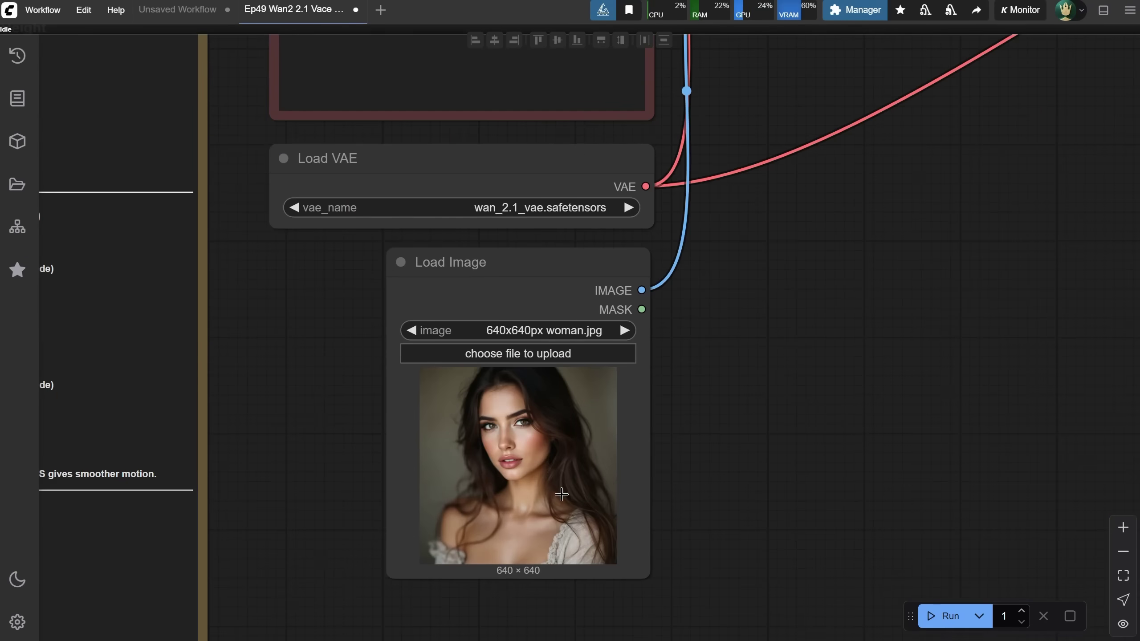
pyautogui.hscroll(1, 846, 308)
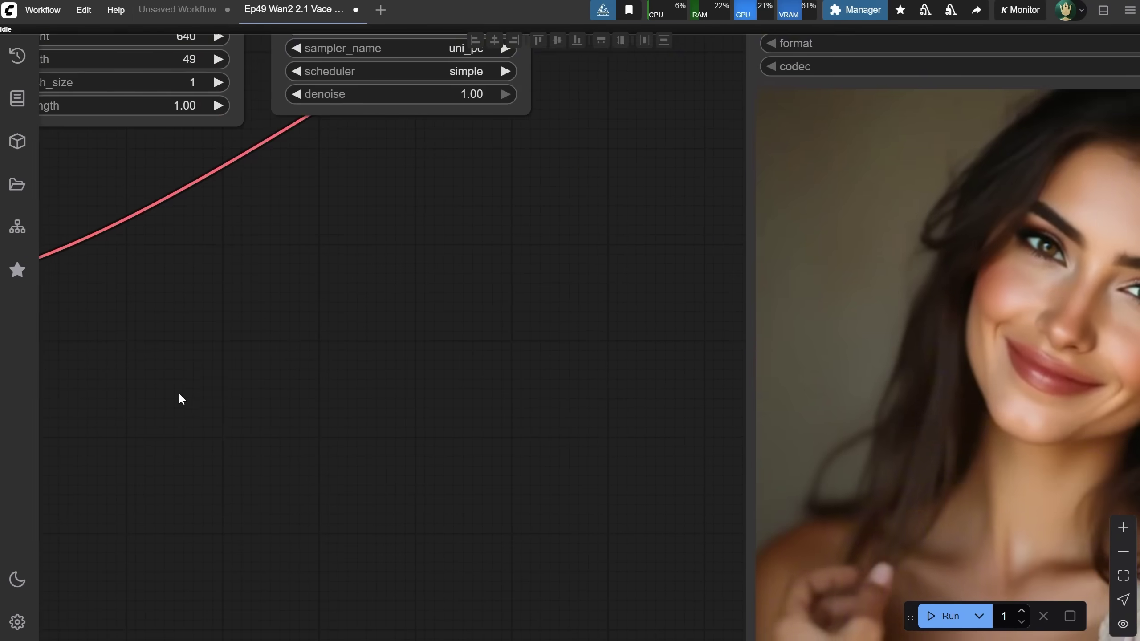
pyautogui.scroll(-3, 317, 306)
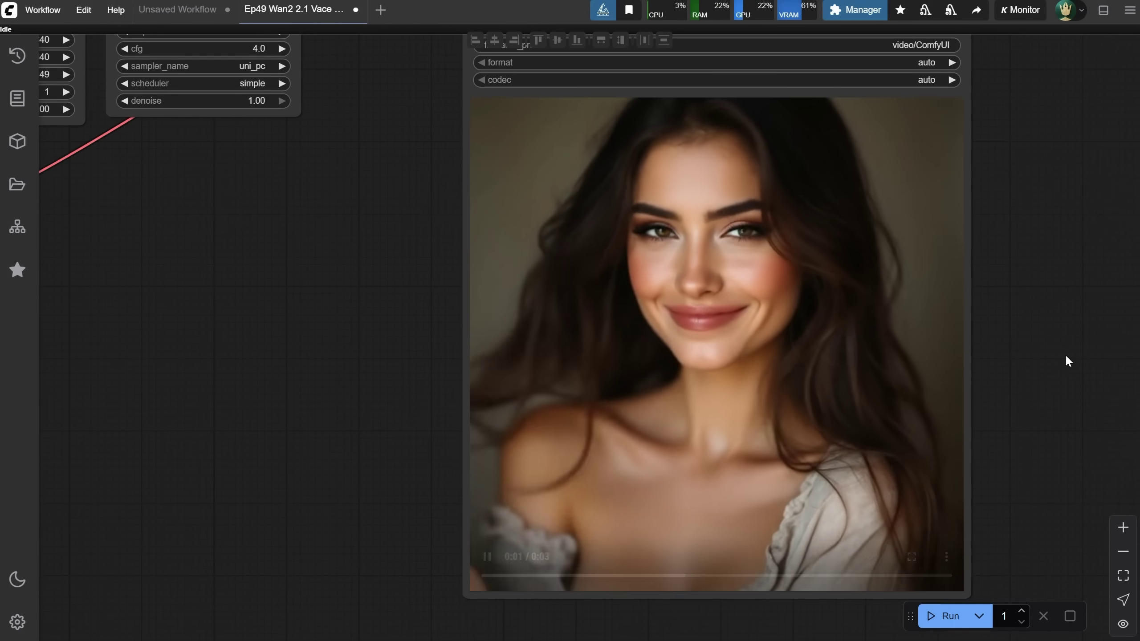
pyautogui.moveTo(1039, 350); pyautogui.dragTo(1068, 378)
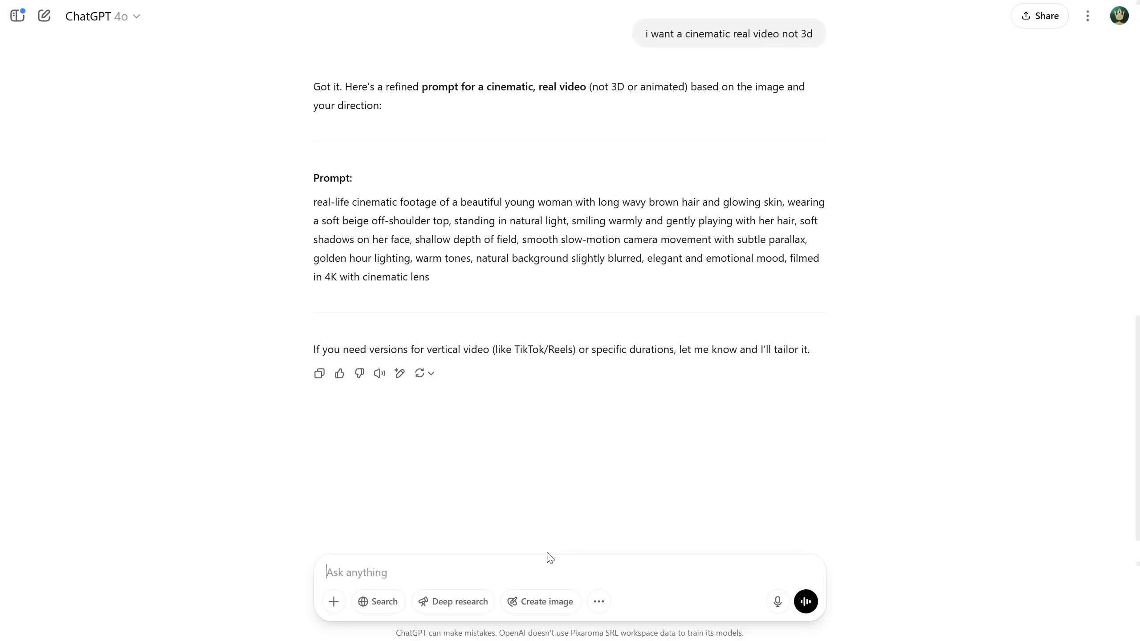
# Ask ChatGPT to drop the hands, have her head slowly turn and hair move, and select the new prompt
pyautogui.write('dont include the hand, she move her head and hair moves,')
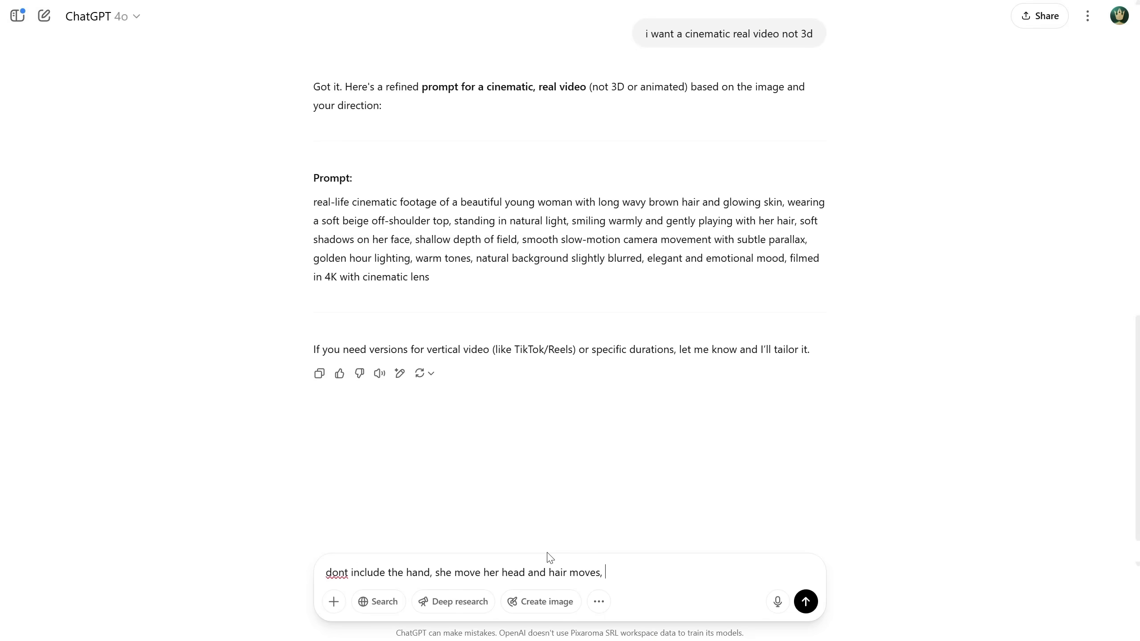
pyautogui.press('BackSpace')
pyautogui.press('BackSpace')
pyautogui.press('Return')
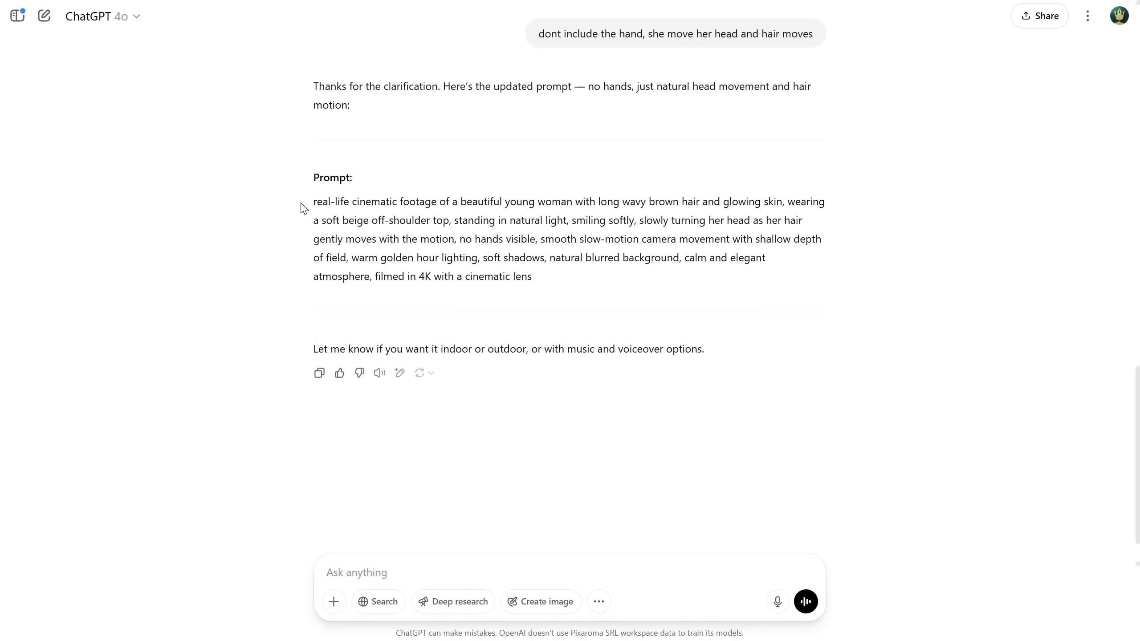
pyautogui.moveTo(313, 203); pyautogui.dragTo(567, 289)
pyautogui.hotkey('ctrl', 'c')
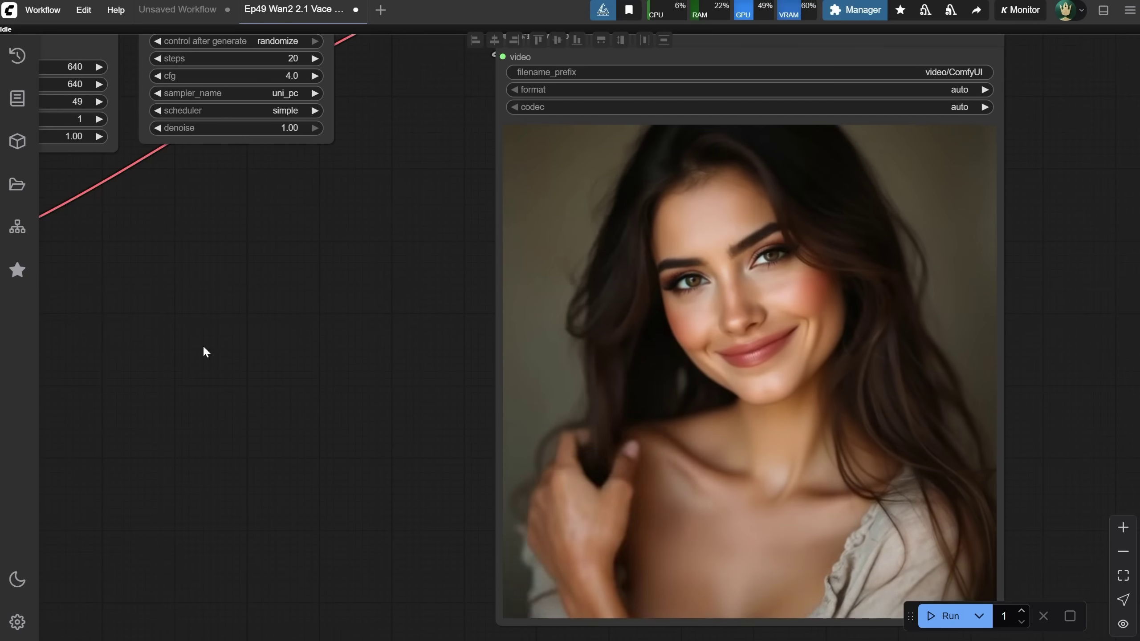
# Replace the positive prompt with the revised no-hands prompt and run the generation
pyautogui.scroll(5, 359, 209)
pyautogui.click(360, 209)
pyautogui.hotkey('ctrl', 'a')
pyautogui.hotkey('ctrl', 'v')
pyautogui.click(950, 624)
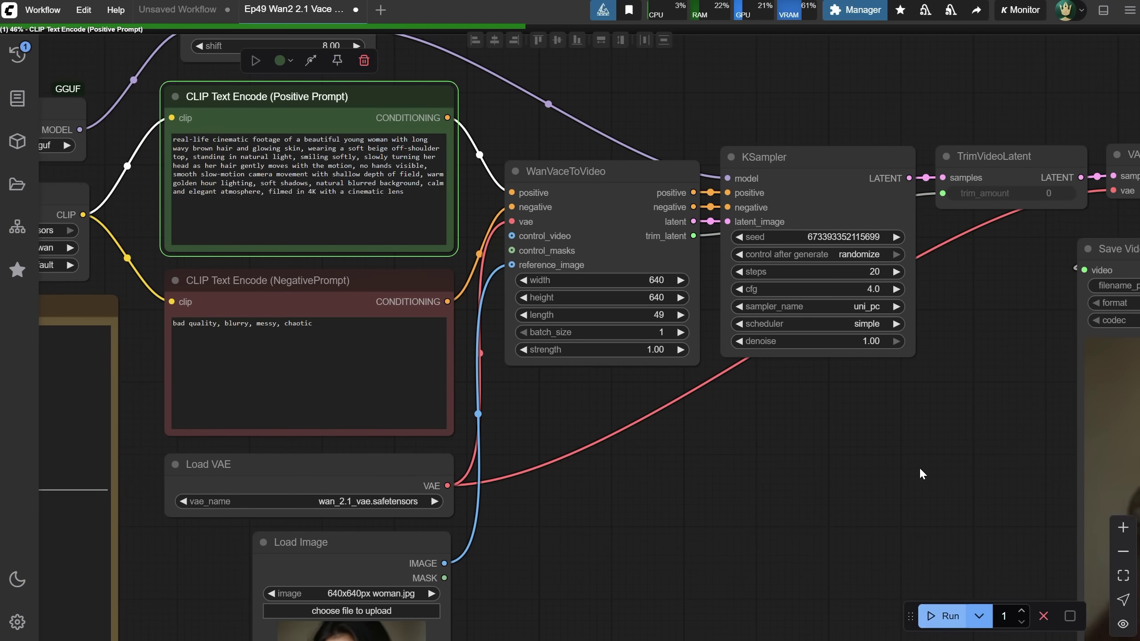
# Check the new clip, then bring up the Open dialog for a saved workflow
pyautogui.moveTo(978, 435); pyautogui.dragTo(342, 209)
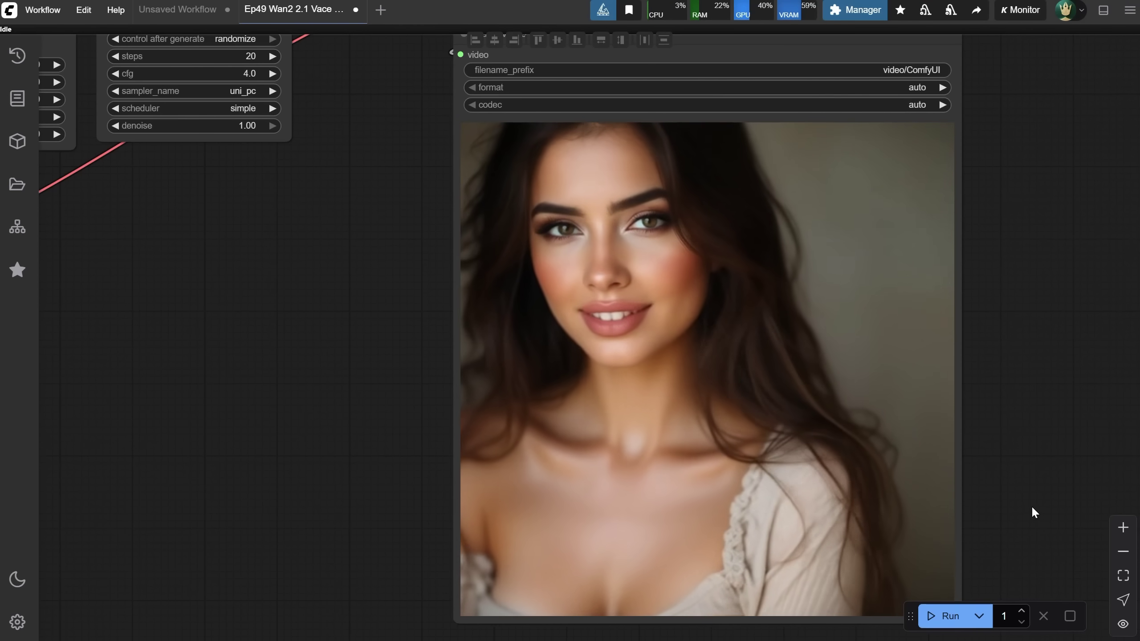
pyautogui.click(41, 10)
pyautogui.click(56, 53)
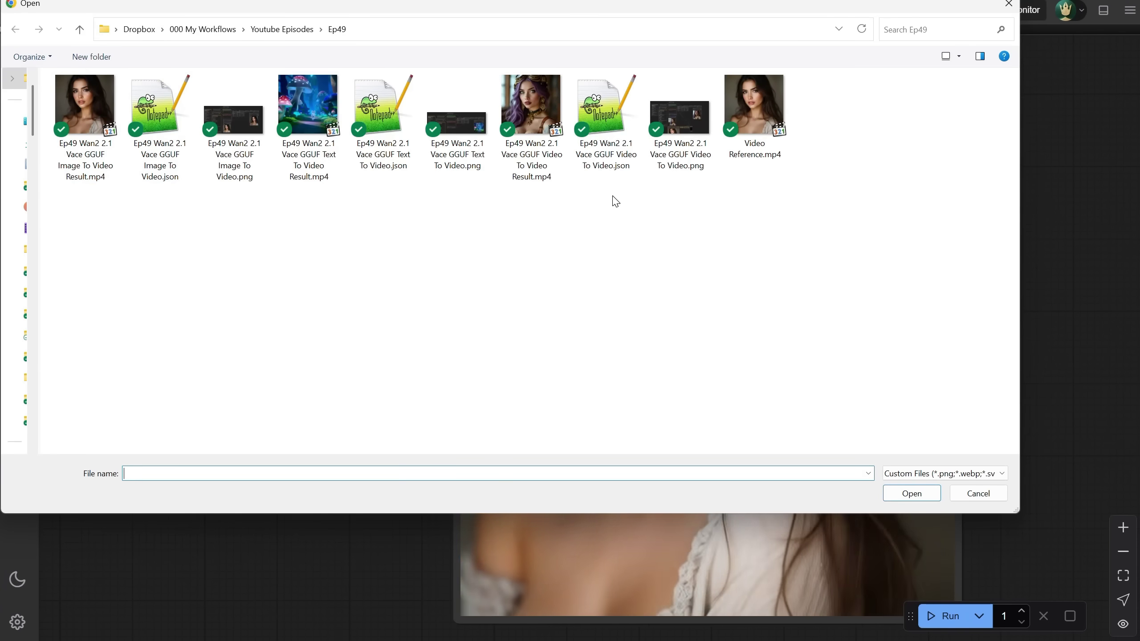
# Load the Video To Video .json and confirm comfyui_controlnet_aux nightly 1.0.7 is installed via an 'aux' search
pyautogui.doubleClick(606, 123)
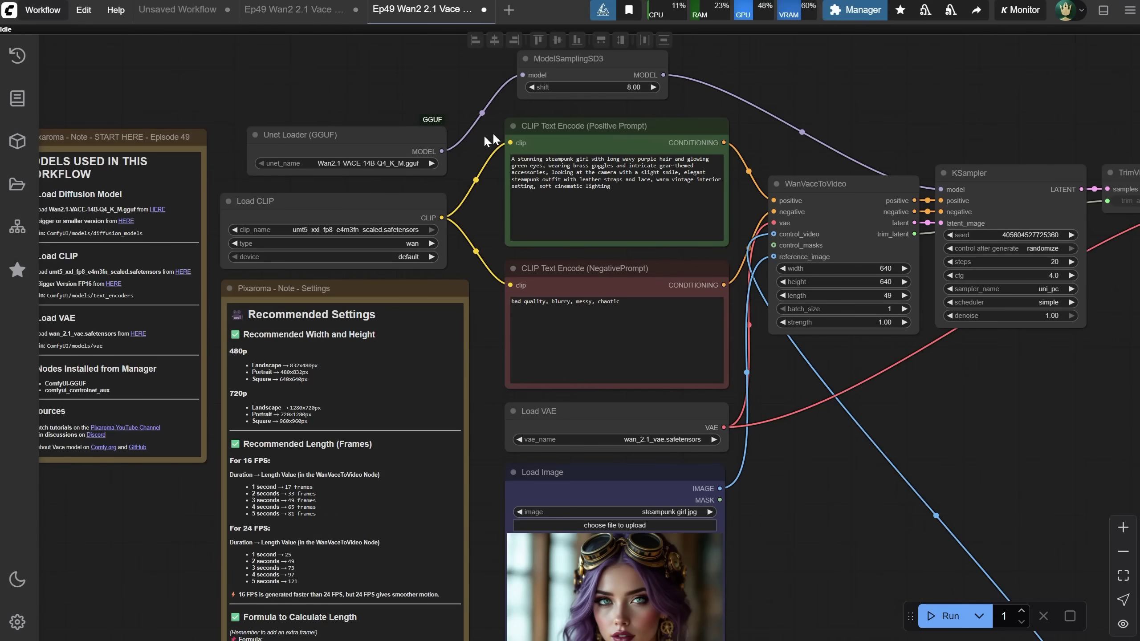
pyautogui.scroll(5, 294, 450)
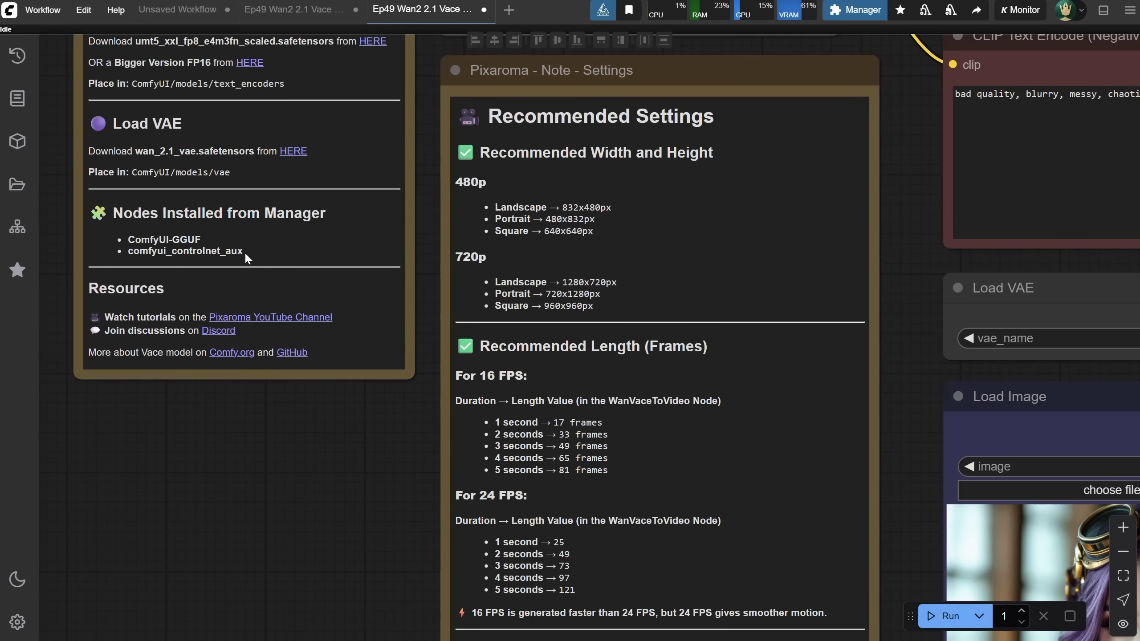
pyautogui.click(855, 10)
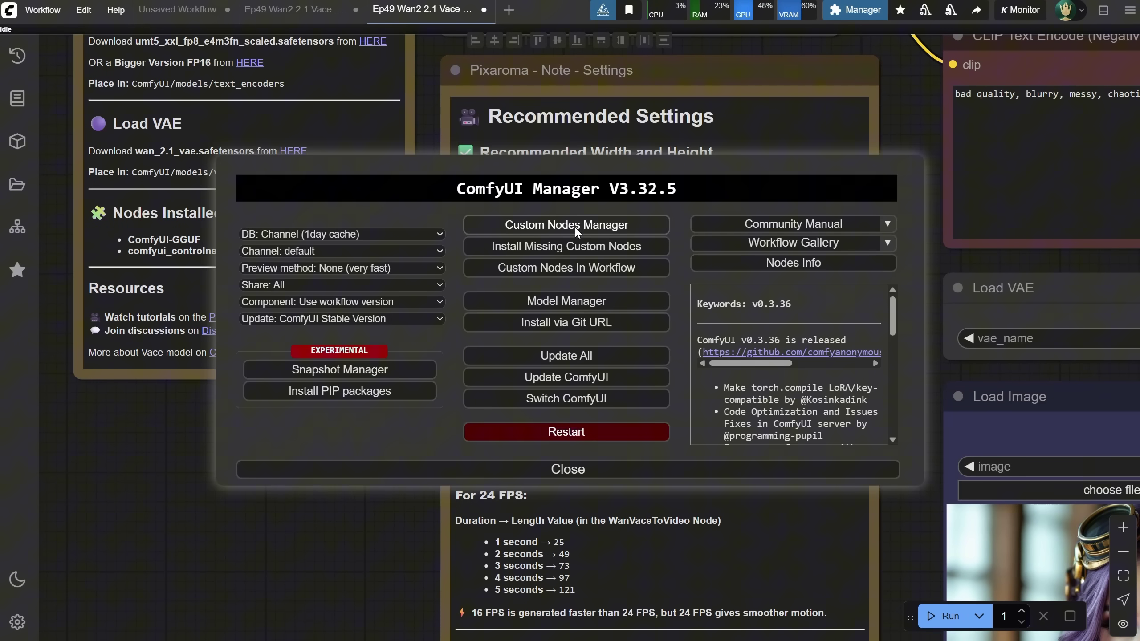
pyautogui.click(602, 162)
pyautogui.click(315, 91)
pyautogui.write('aux')
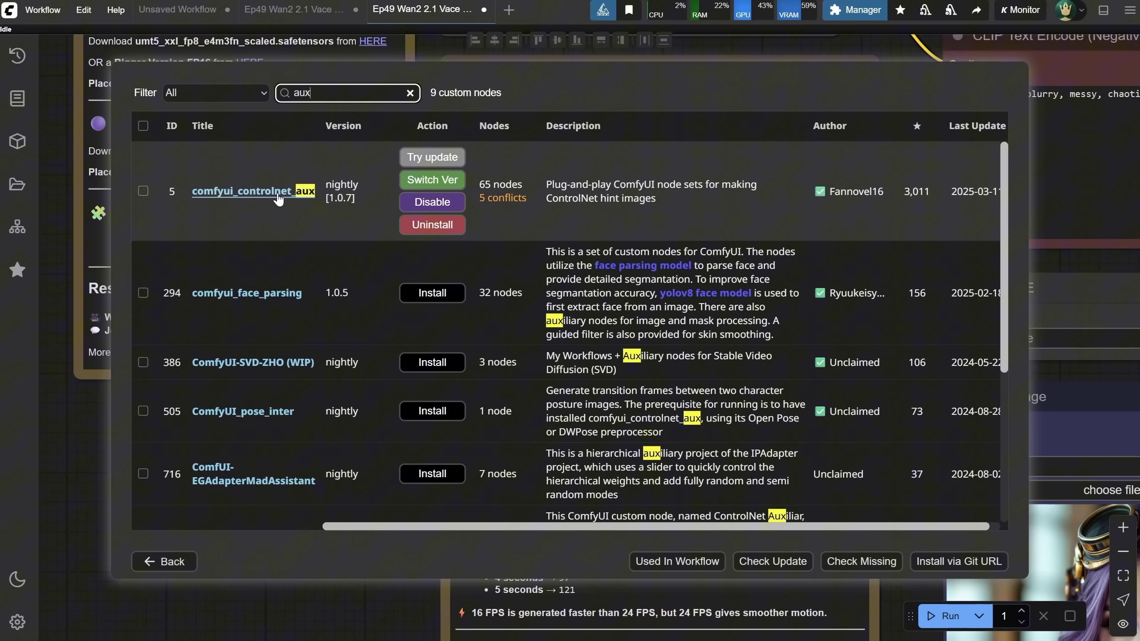
pyautogui.click(189, 562)
pyautogui.click(317, 469)
pyautogui.scroll(-7, 317, 469)
pyautogui.scroll(3, 619, 507)
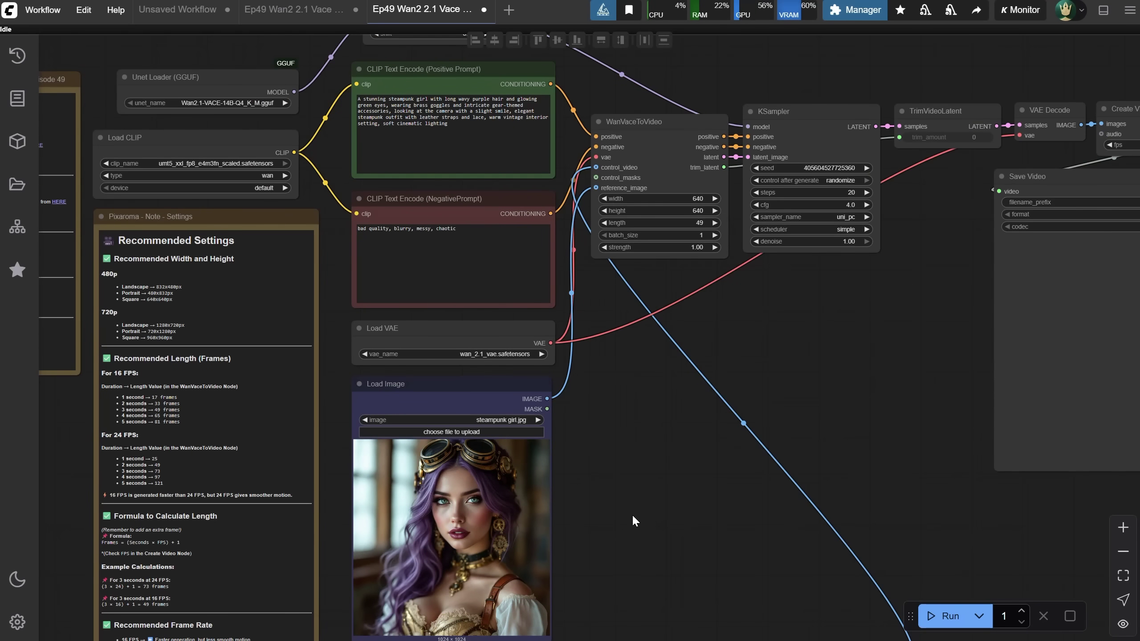
# Play the Video Reference.mp4 control video and review the Canny preprocessor and steampunk-girl prompt nodes
pyautogui.moveTo(634, 518); pyautogui.dragTo(601, 115)
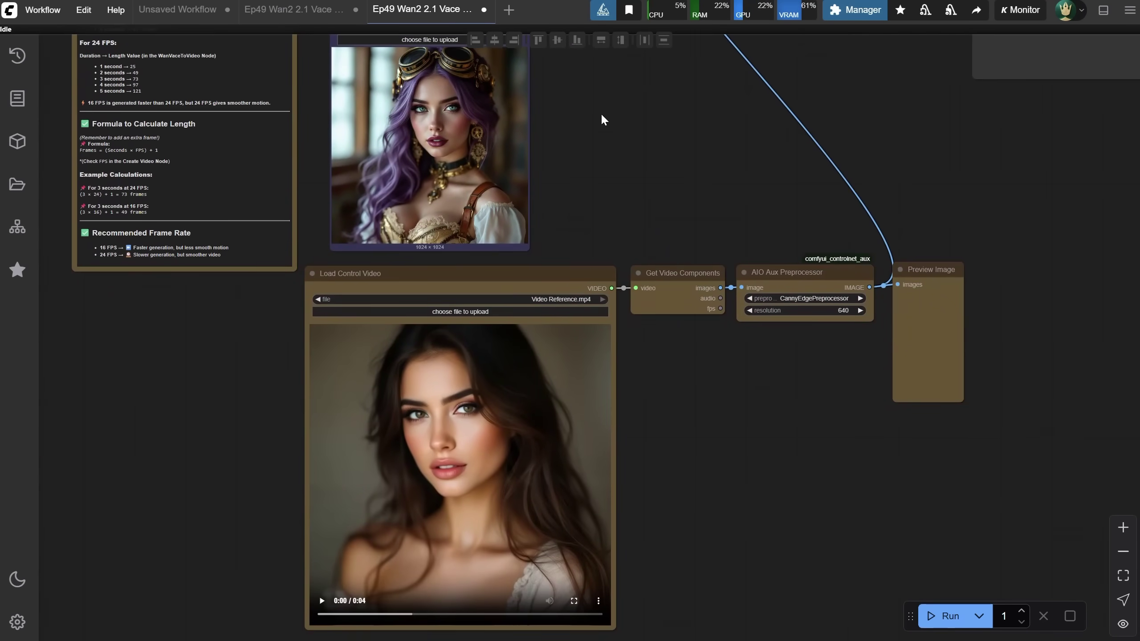
pyautogui.click(320, 602)
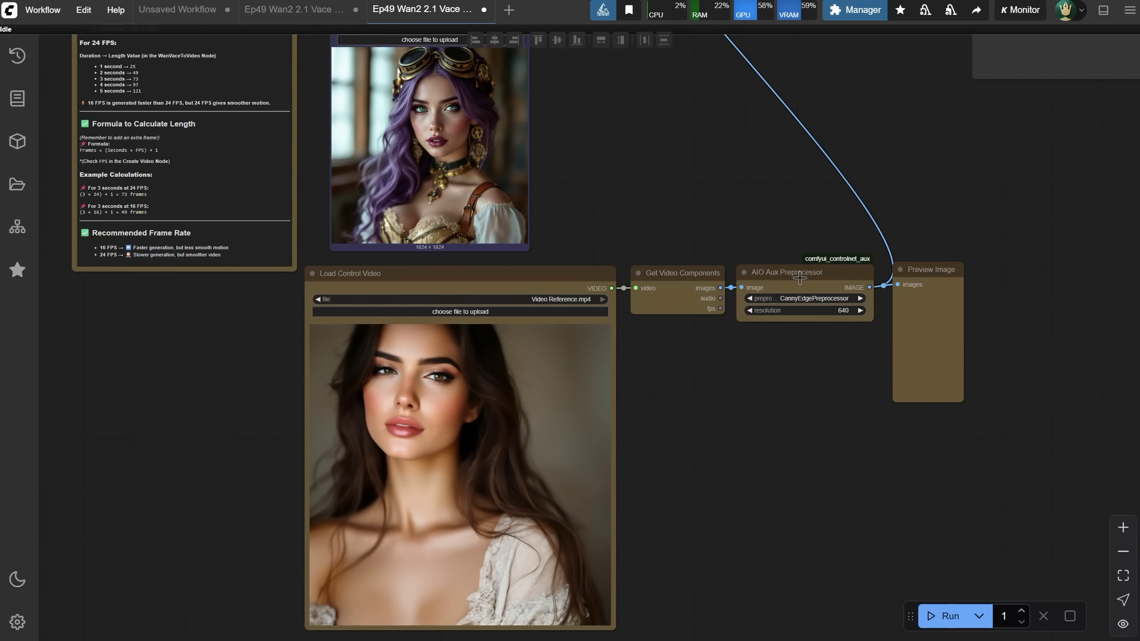
pyautogui.moveTo(939, 194); pyautogui.dragTo(889, 555)
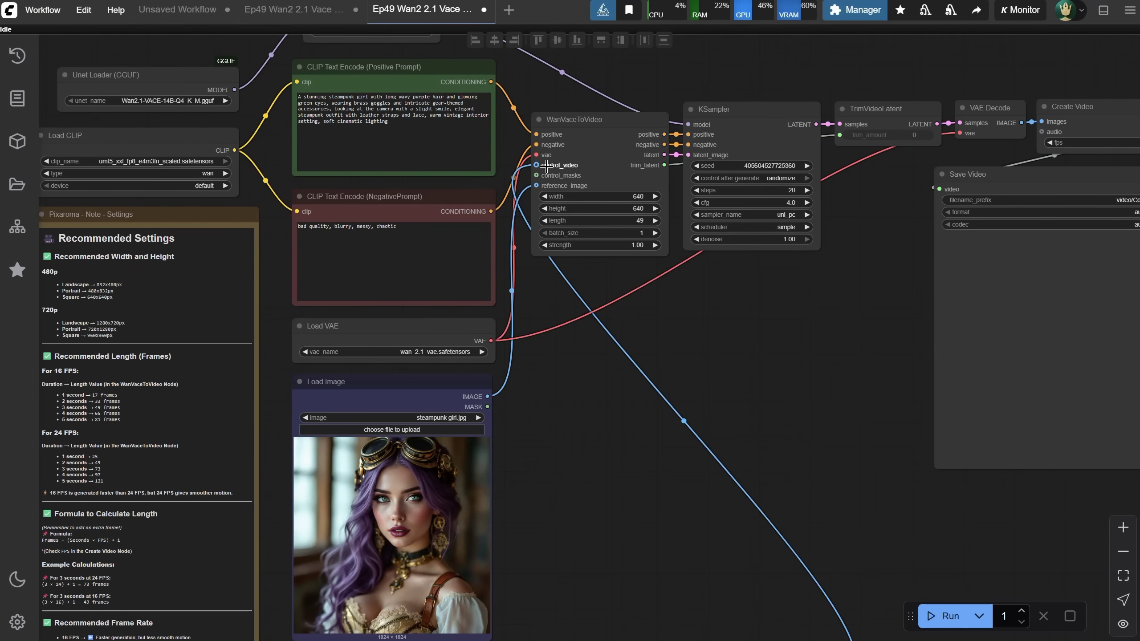
pyautogui.scroll(-5, 657, 438)
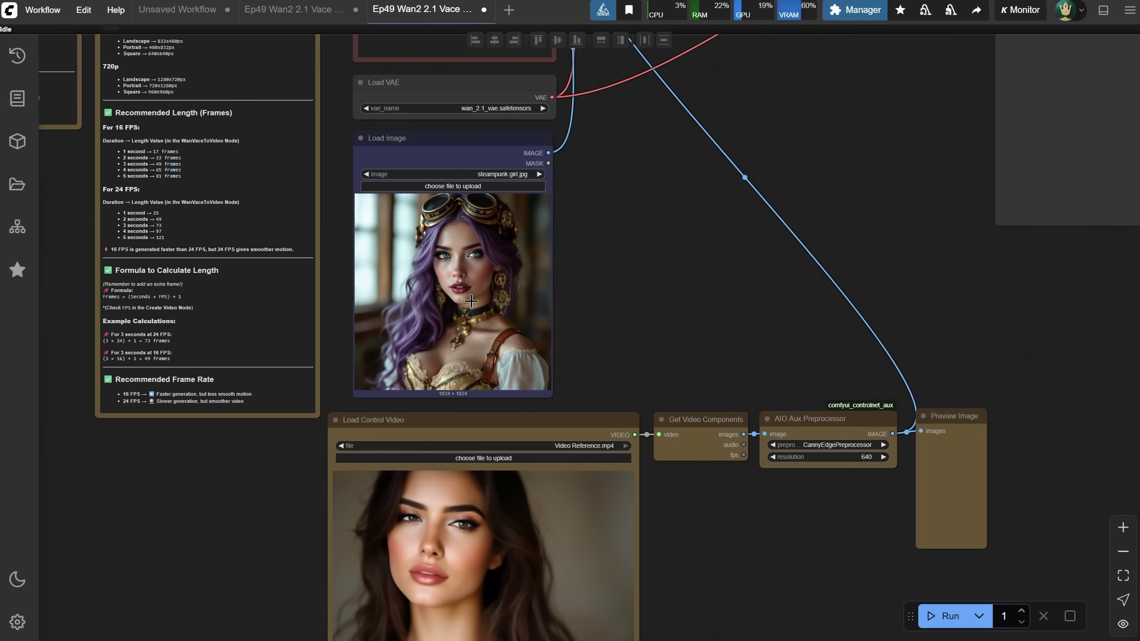
pyautogui.scroll(-2, 720, 503)
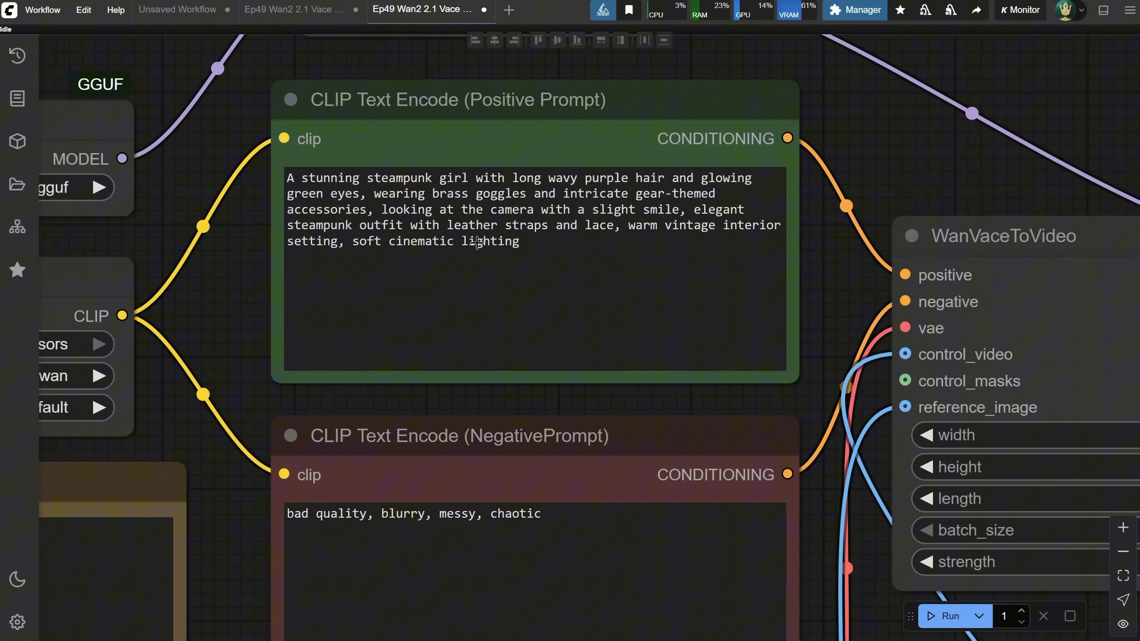
pyautogui.scroll(-10, 801, 300)
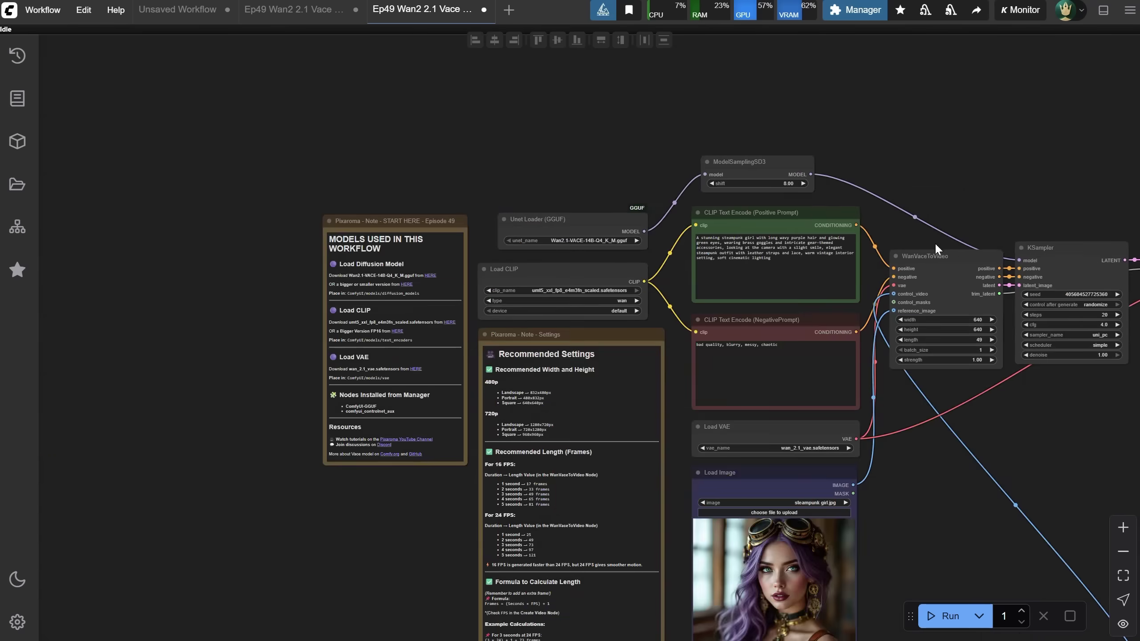
# Bring the Load Control Video node into view and play the finished steampunk girl clip
pyautogui.moveTo(937, 243); pyautogui.dragTo(682, 76)
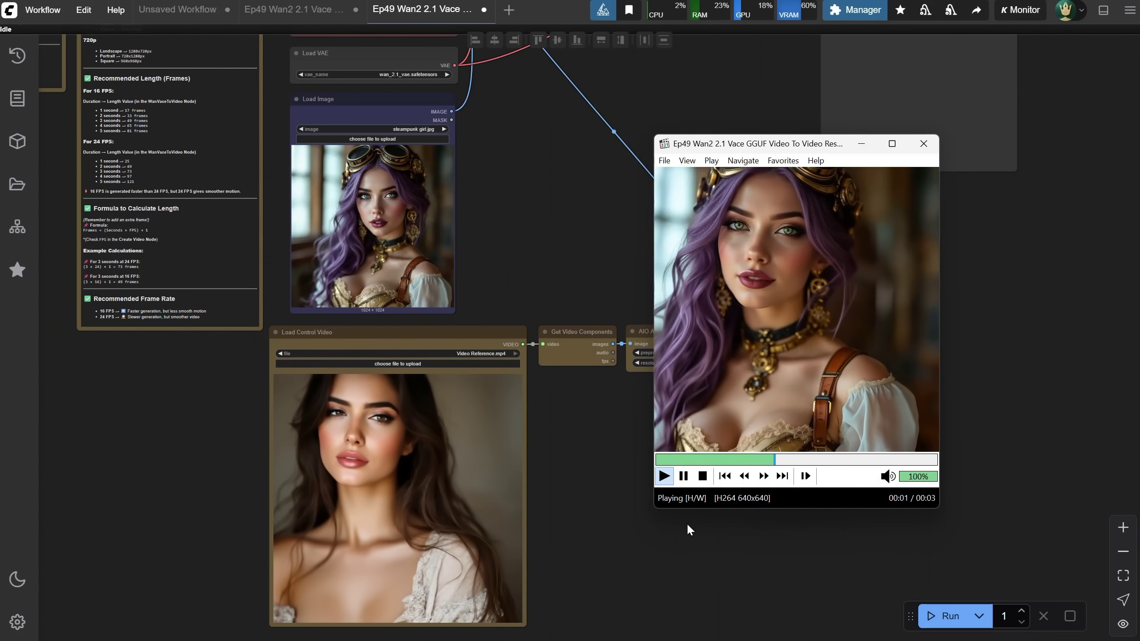
pyautogui.click(758, 518)
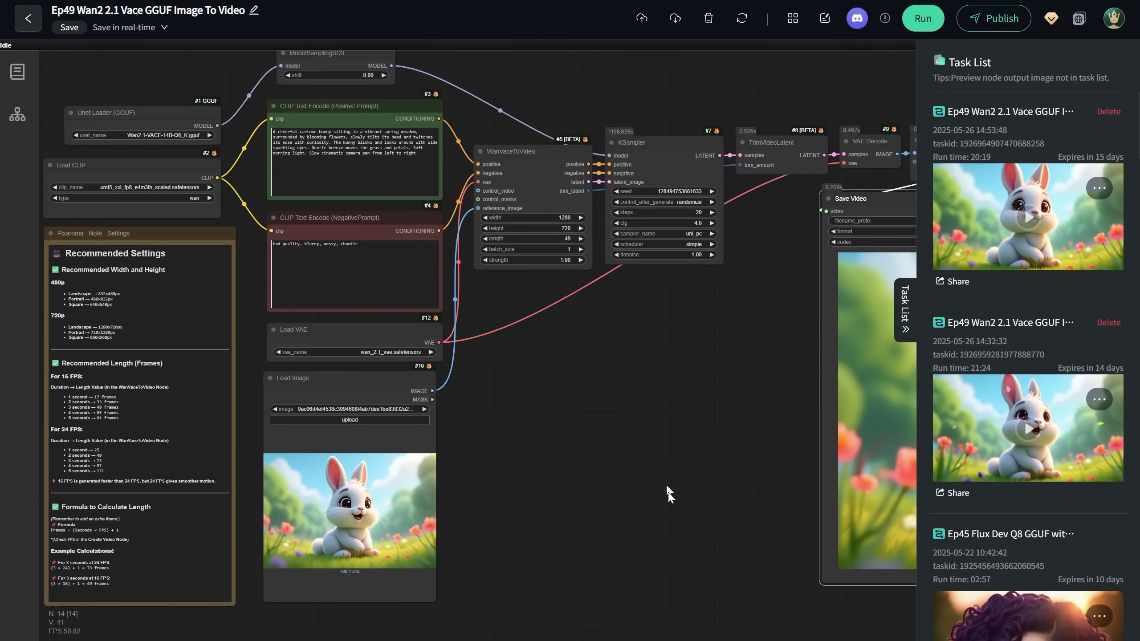
# Set unet_name to Wan2.1-VACE-14B-Q6_K.gguf from a 'wan' search and view the bunny video preview
pyautogui.moveTo(663, 484); pyautogui.dragTo(703, 410)
pyautogui.scroll(7, 139, 101)
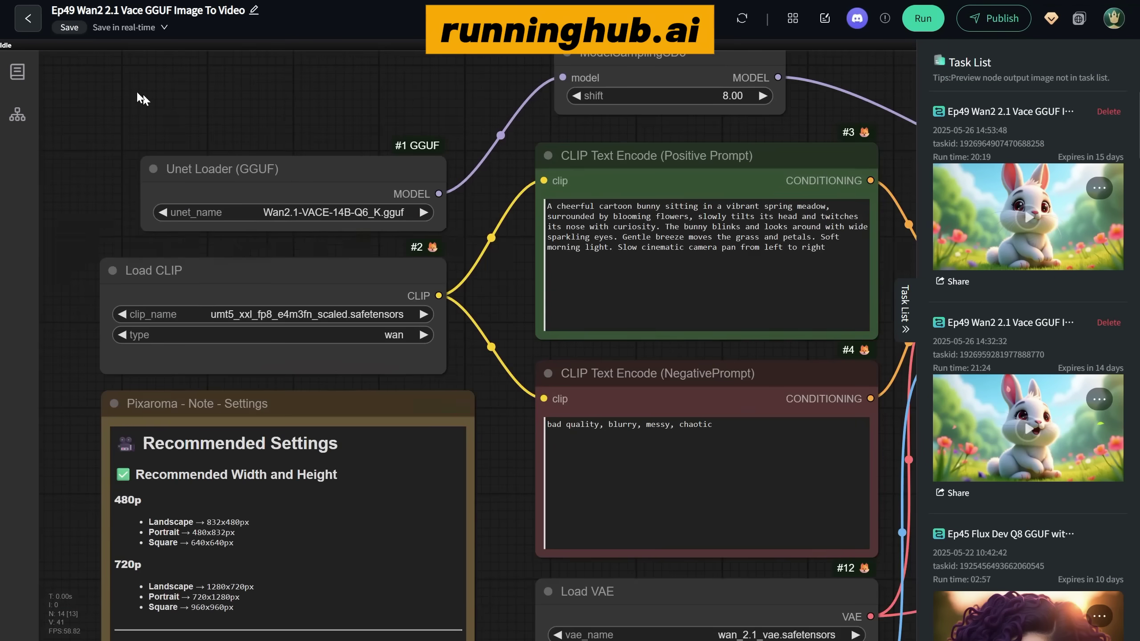
pyautogui.click(337, 212)
pyautogui.click(337, 134)
pyautogui.write('wan')
pyautogui.moveTo(282, 354)
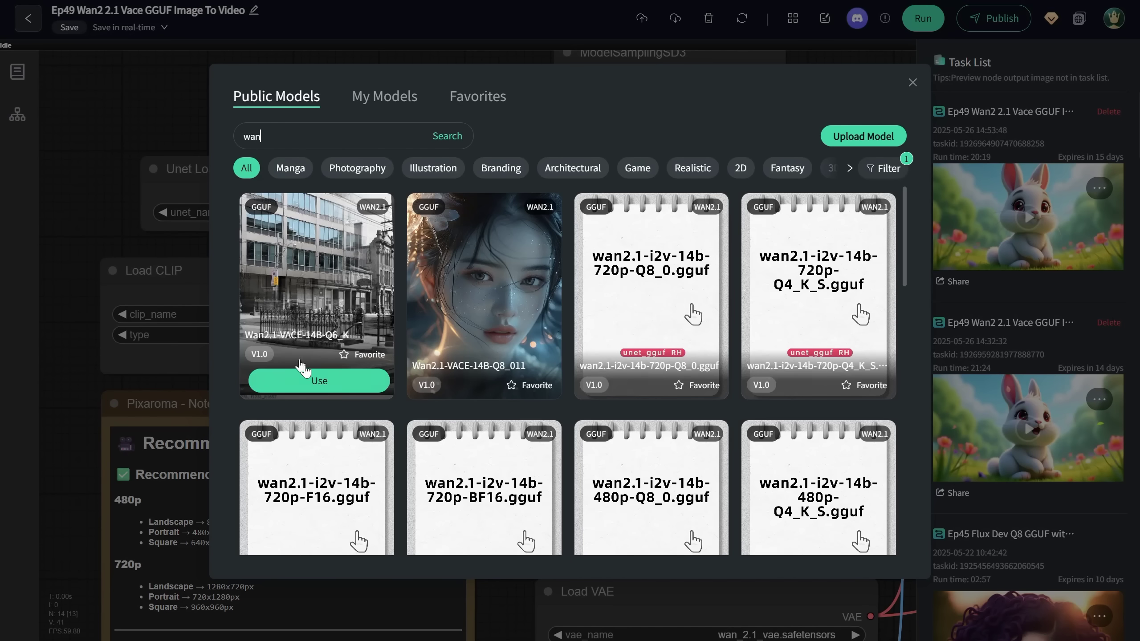
pyautogui.click(331, 377)
pyautogui.scroll(-5, 337, 427)
pyautogui.moveTo(337, 427); pyautogui.dragTo(20, 300)
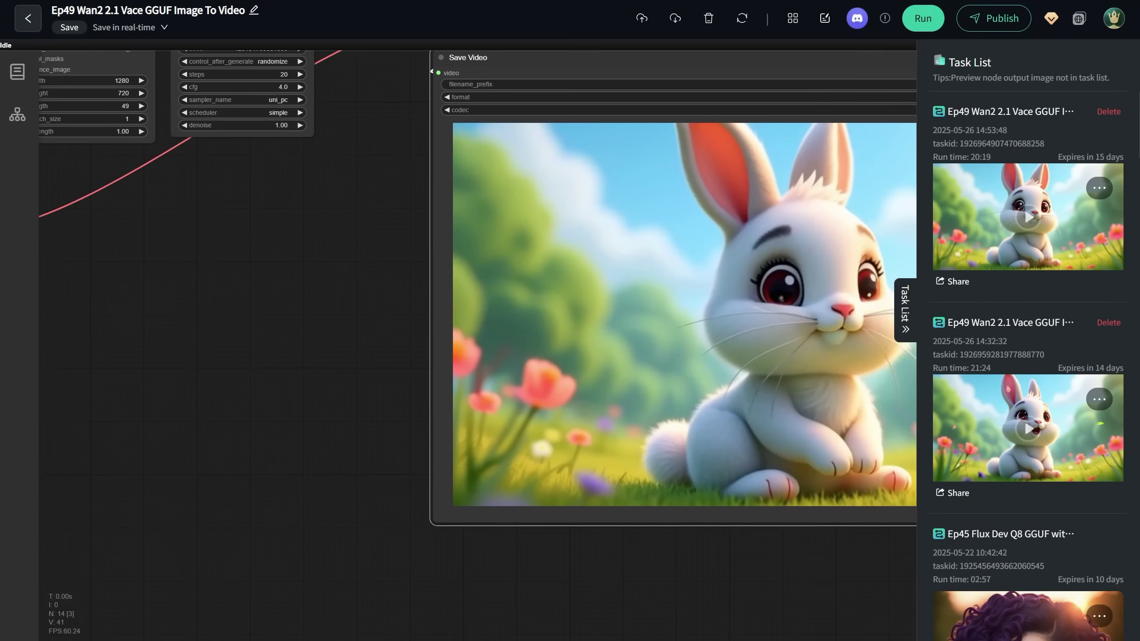
pyautogui.scroll(5, 153, 263)
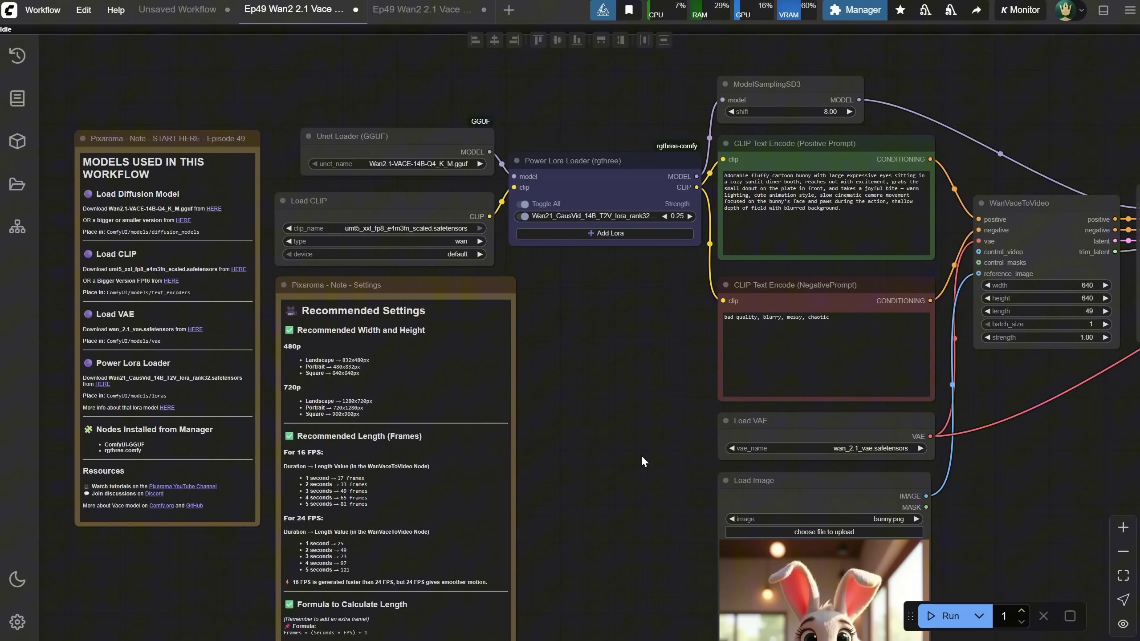
# Review the model download notes and the CausVid LoRA download note beside the loaders
pyautogui.scroll(5, 278, 355)
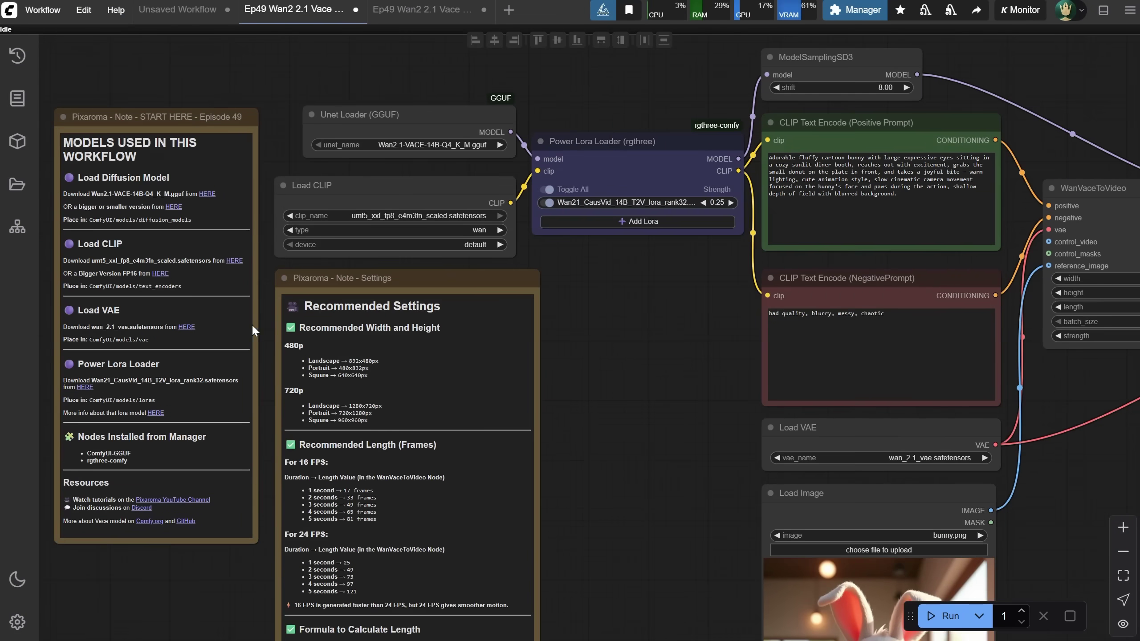
pyautogui.moveTo(264, 340); pyautogui.dragTo(507, 300)
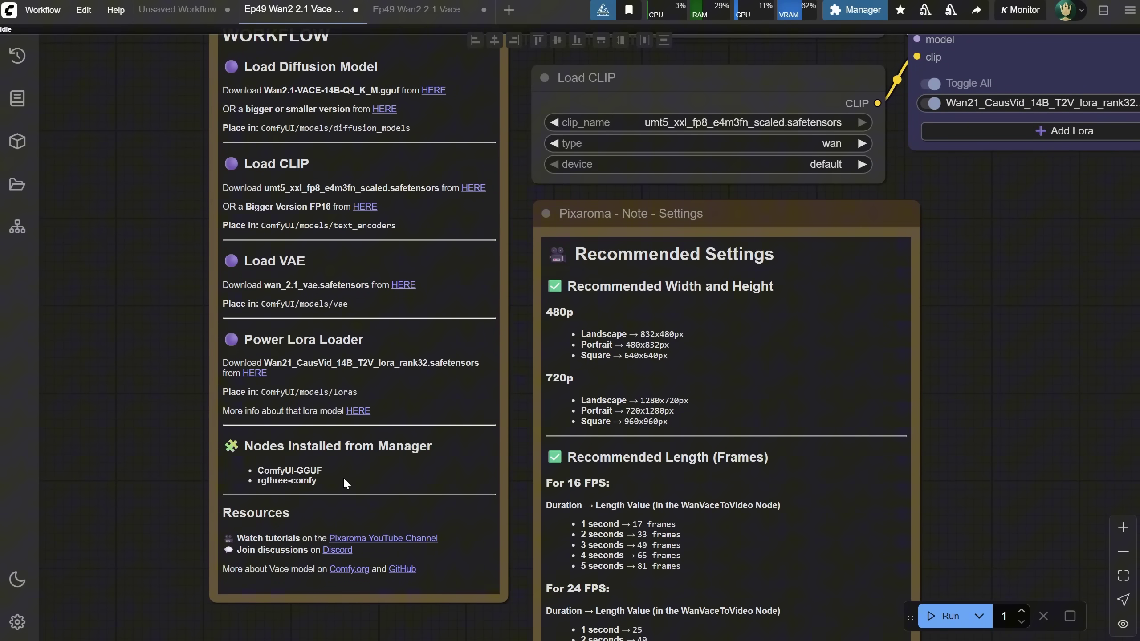
pyautogui.moveTo(989, 279); pyautogui.dragTo(1049, 273)
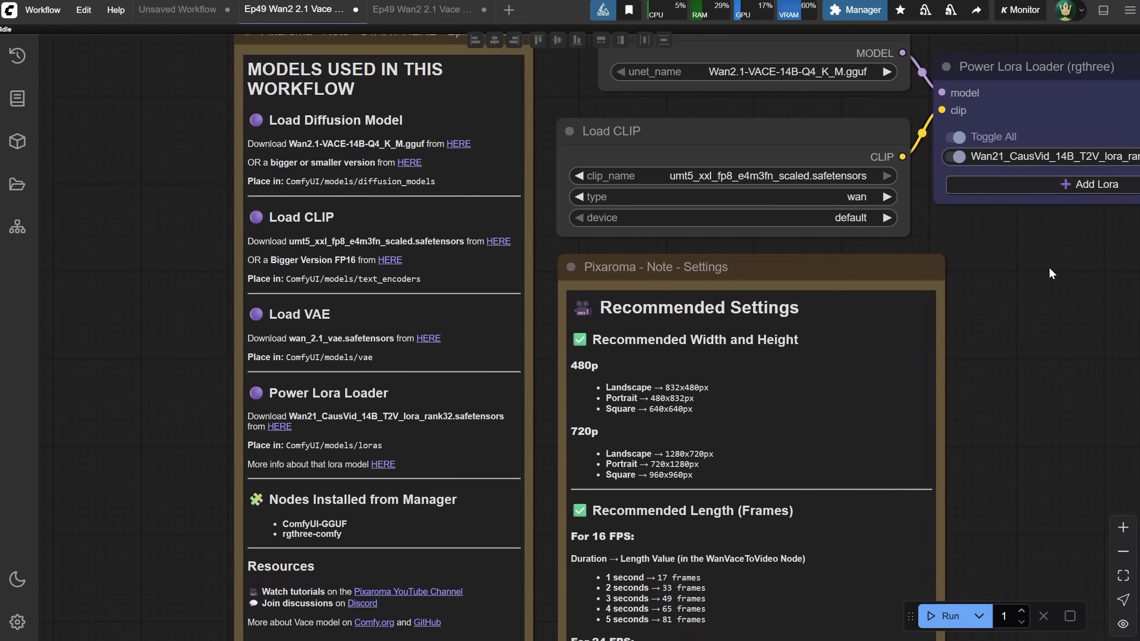
pyautogui.moveTo(1051, 270); pyautogui.dragTo(991, 272)
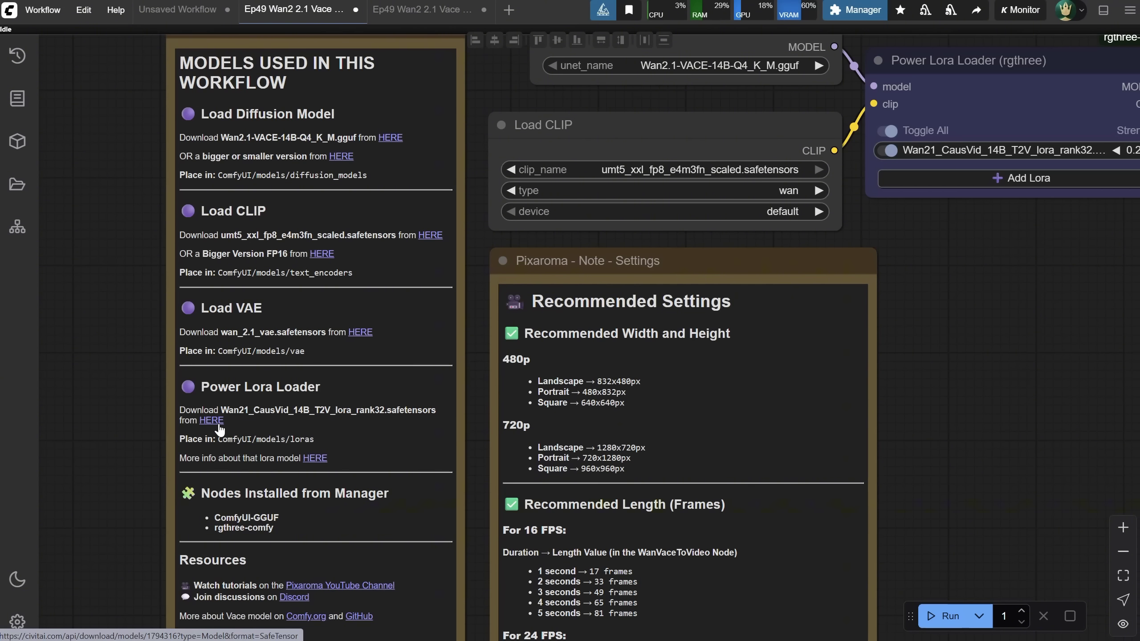
# Shift the Unet Loader slightly up-left and the Power Lora Loader slightly left
pyautogui.click(83, 9)
pyautogui.moveTo(950, 262); pyautogui.dragTo(438, 362)
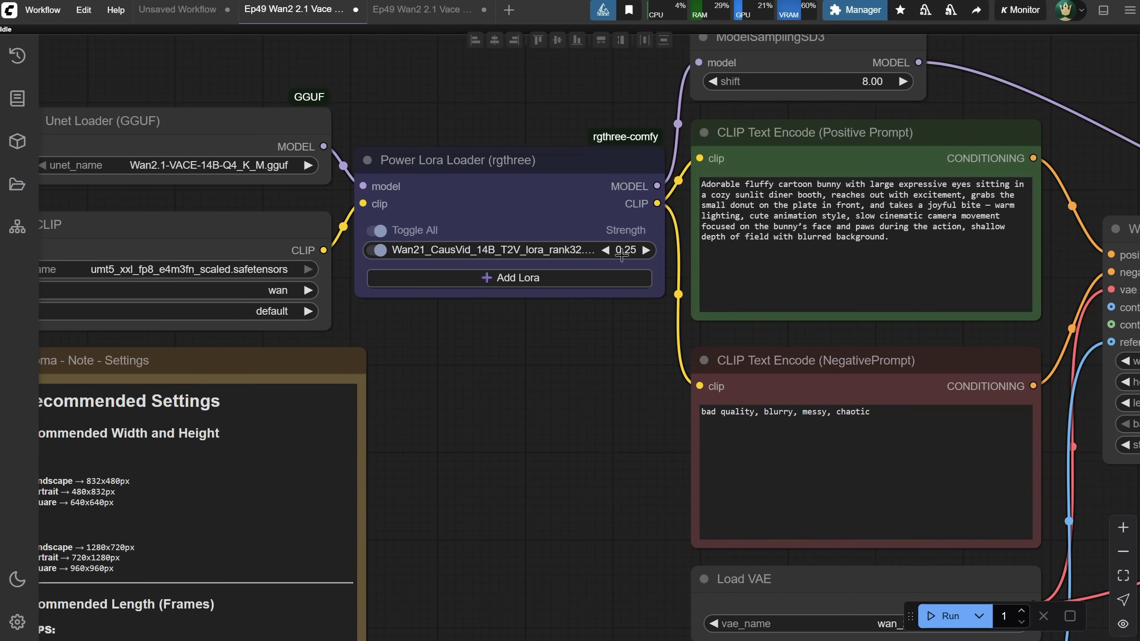
pyautogui.scroll(-5, 612, 260)
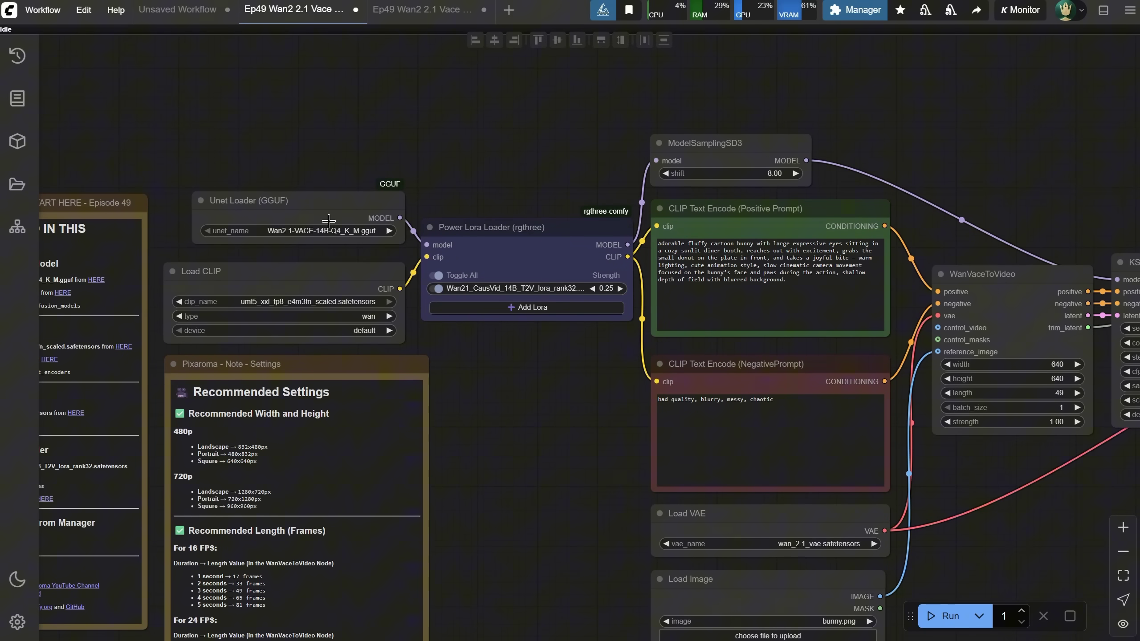
pyautogui.moveTo(329, 220); pyautogui.dragTo(320, 218)
pyautogui.moveTo(524, 254)
pyautogui.mouseDown()
pyautogui.moveTo(509, 252)
pyautogui.moveTo(518, 255)
pyautogui.mouseUp()
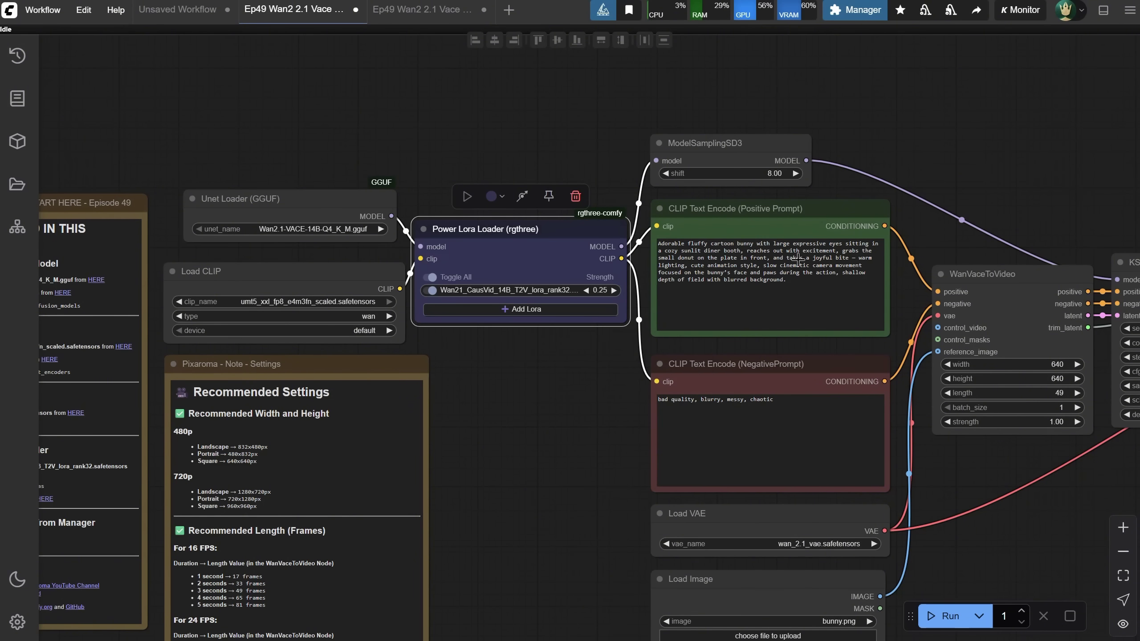
pyautogui.moveTo(612, 440)
pyautogui.mouseDown()
pyautogui.moveTo(306, 377)
pyautogui.moveTo(205, 377)
pyautogui.mouseUp()
pyautogui.moveTo(933, 474); pyautogui.dragTo(791, 442)
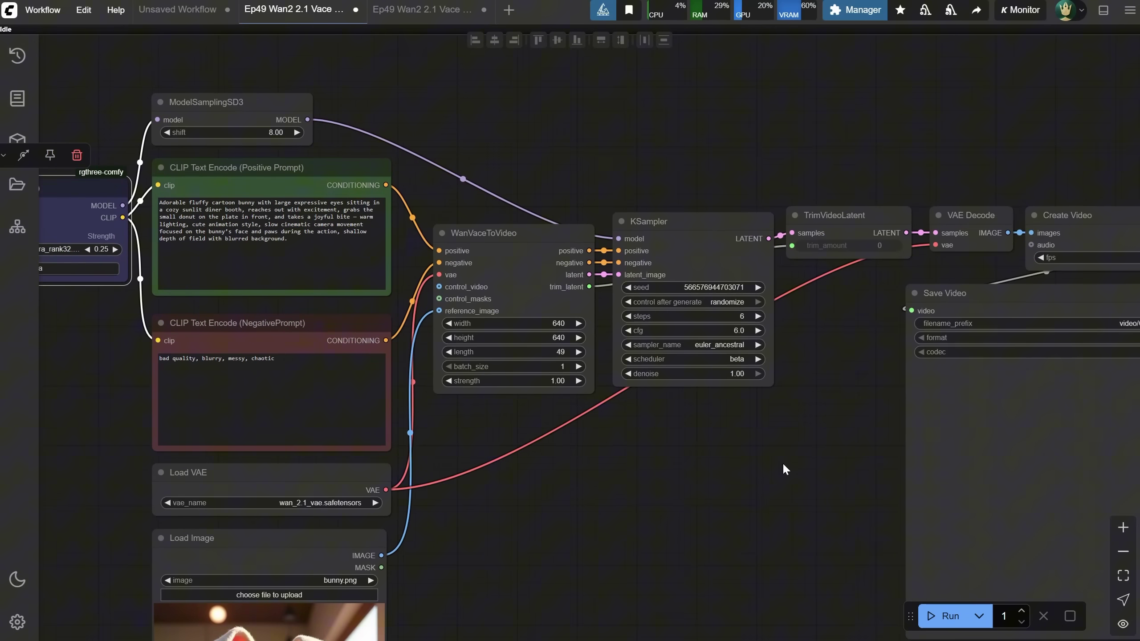
pyautogui.scroll(6, 820, 338)
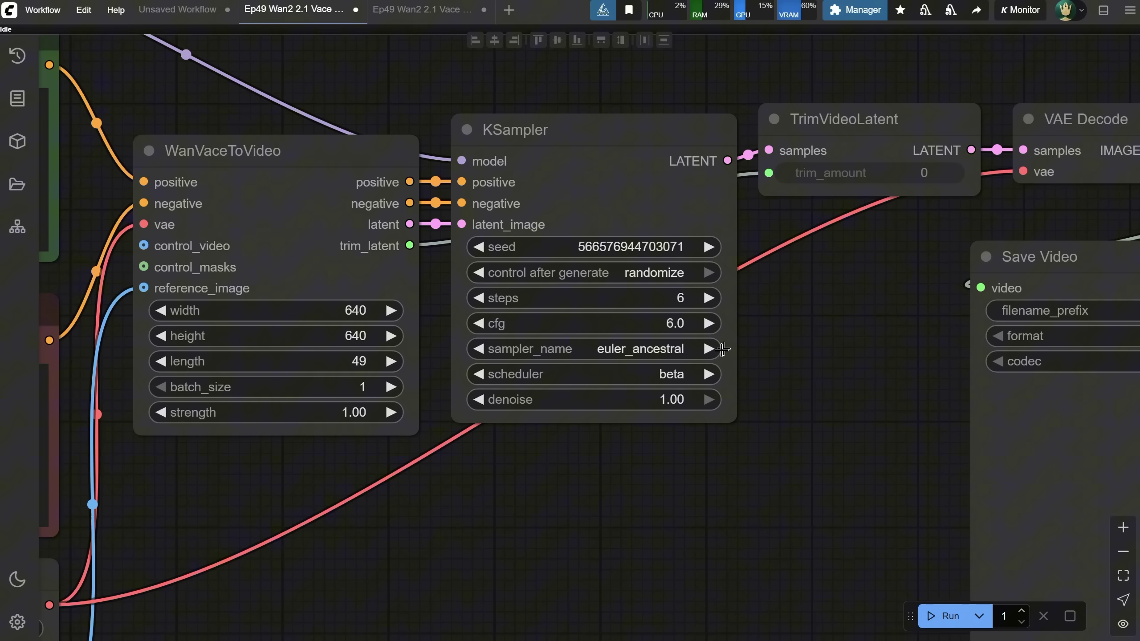
pyautogui.scroll(-5, 835, 368)
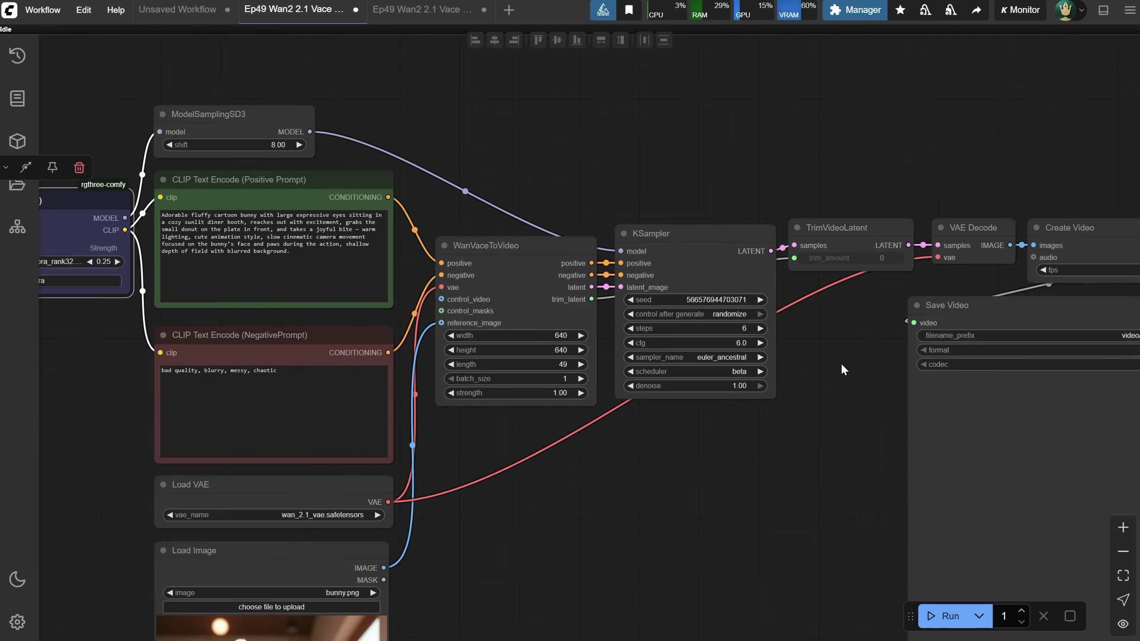
pyautogui.moveTo(711, 514); pyautogui.dragTo(740, 248)
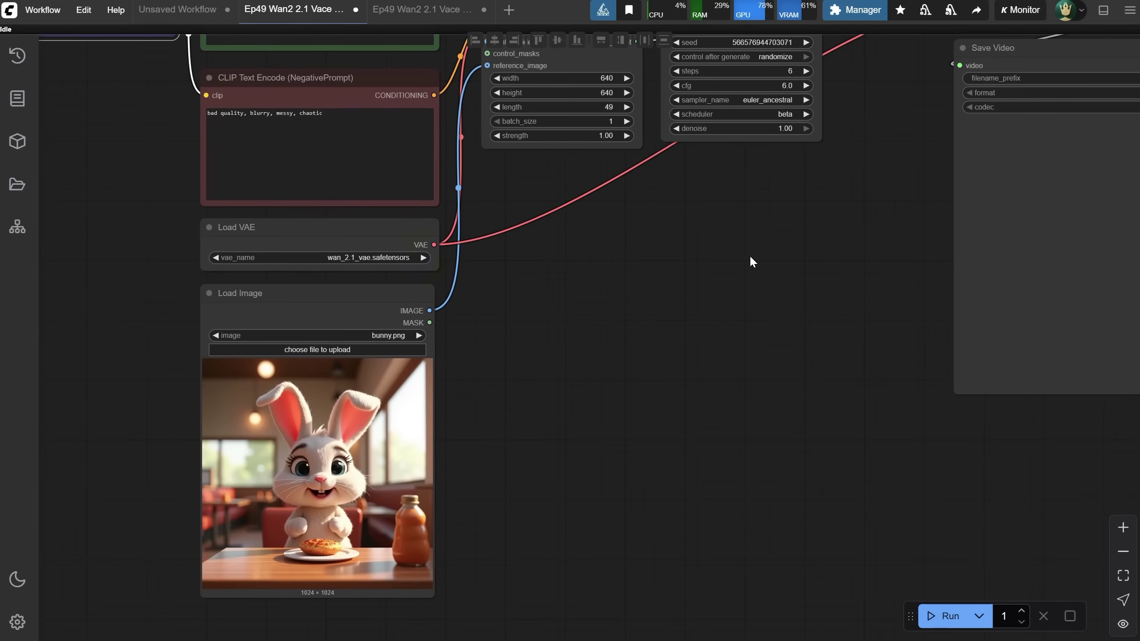
pyautogui.scroll(5, 555, 328)
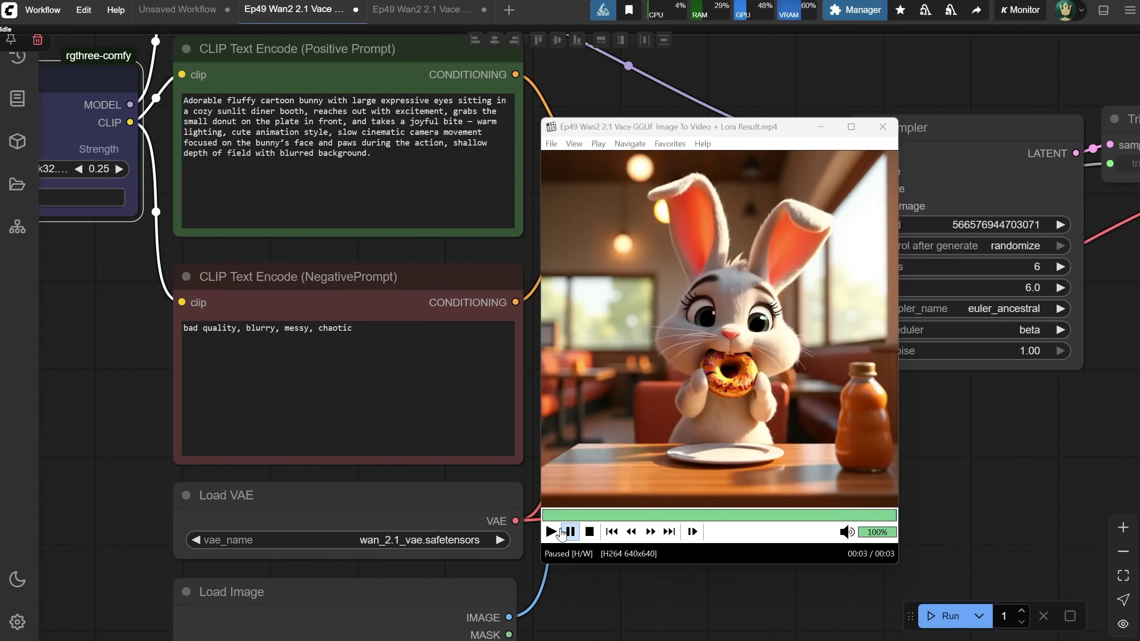
# Replay the bunny LoRA result clip, then return to the ComfyUI console window
pyautogui.click(551, 533)
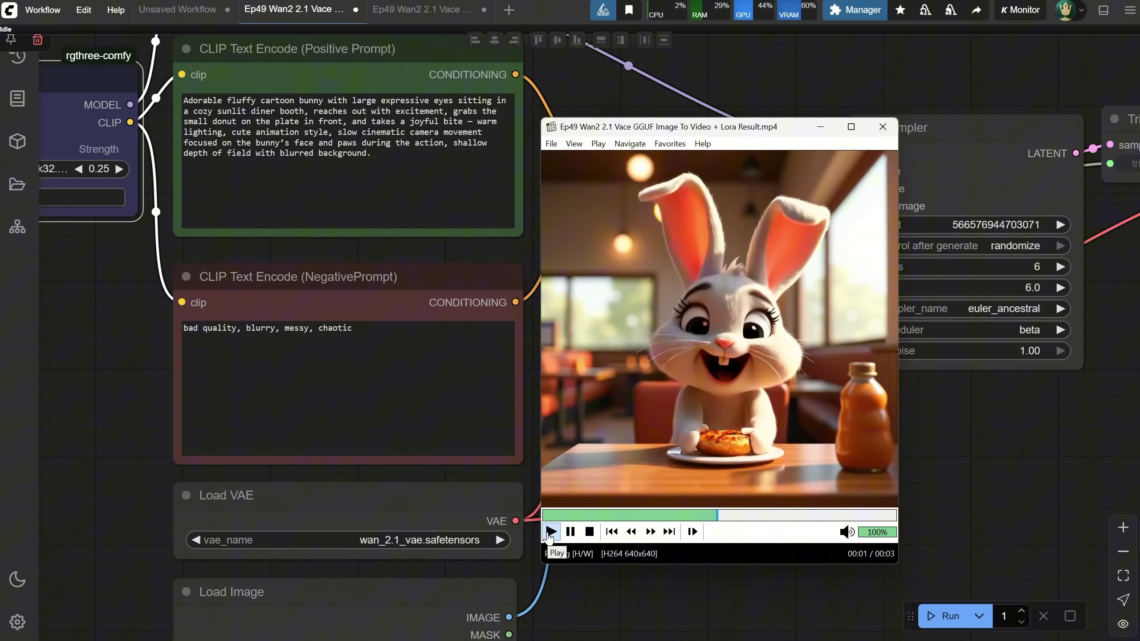
pyautogui.hotkey('alt', 'Tab')
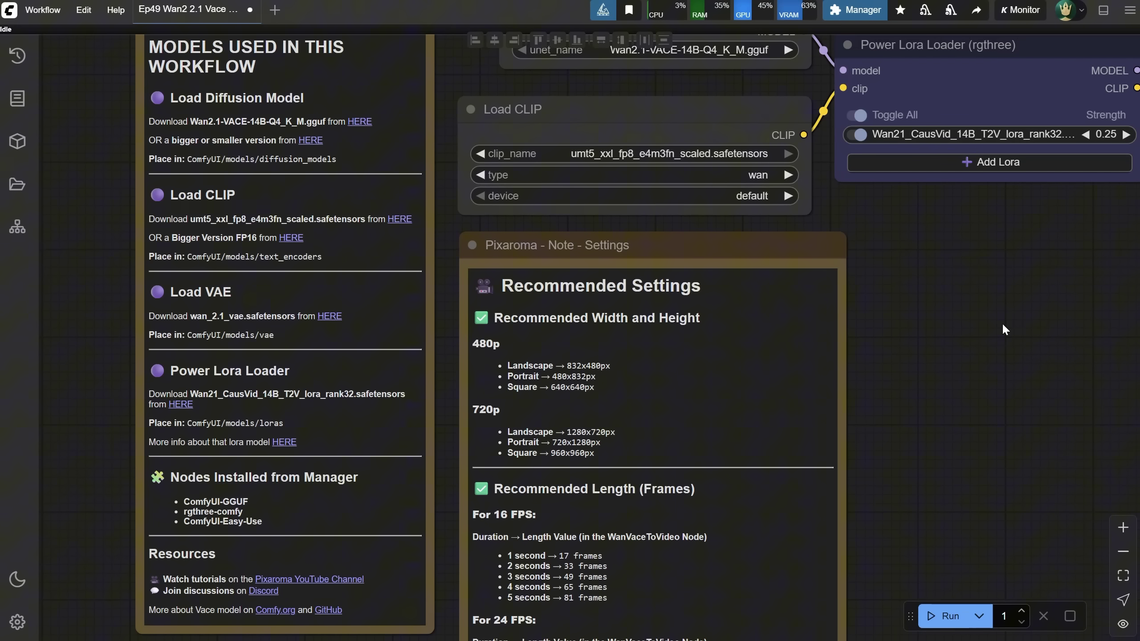
# Move the Image Color Match node slightly right, beside VAE Decode
pyautogui.moveTo(1004, 316); pyautogui.dragTo(437, 163)
pyautogui.scroll(-2, 436, 163)
pyautogui.scroll(4, 866, 182)
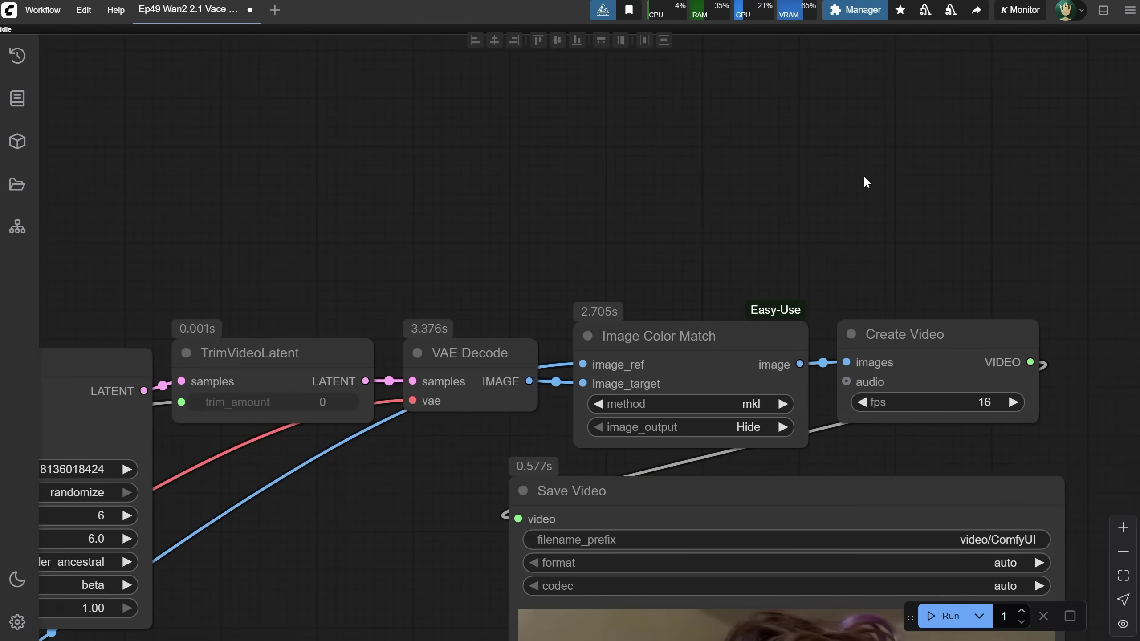
pyautogui.moveTo(866, 182); pyautogui.dragTo(973, 114)
pyautogui.moveTo(750, 265); pyautogui.dragTo(775, 259)
pyautogui.click(689, 151)
# Review the prompts and VAE Decode, then play the purple-haired woman's 3-second result
pyautogui.scroll(-2, 743, 174)
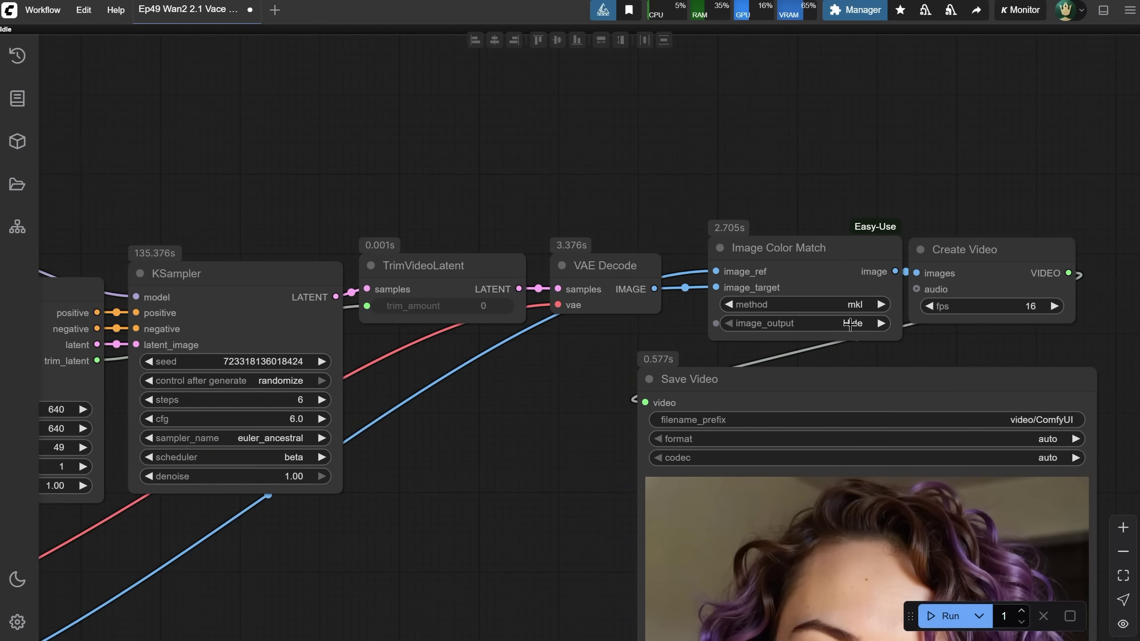
pyautogui.moveTo(351, 582); pyautogui.dragTo(887, 217)
pyautogui.scroll(-3, 536, 548)
pyautogui.hscroll(10, 626, 372)
pyautogui.scroll(10, 626, 371)
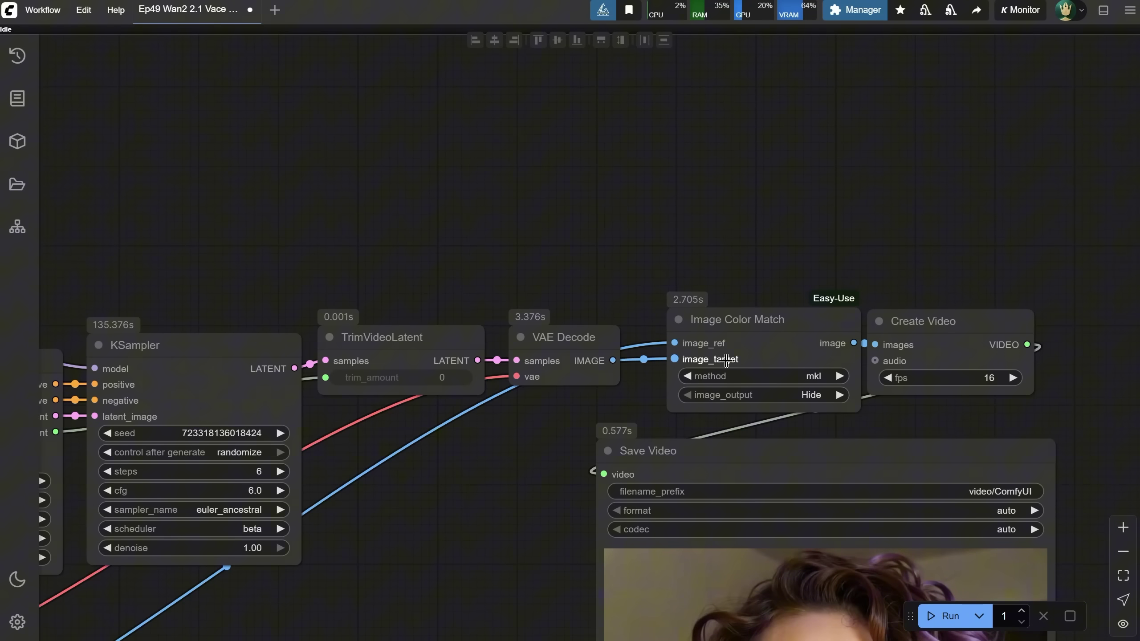
pyautogui.click(588, 352)
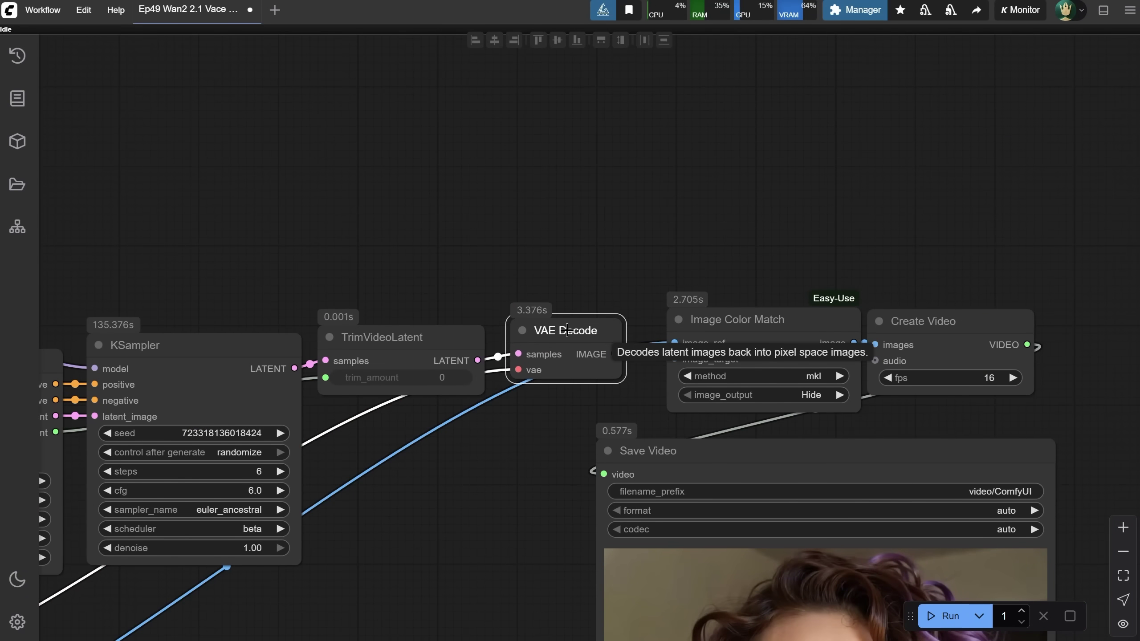
pyautogui.scroll(-5, 179, 433)
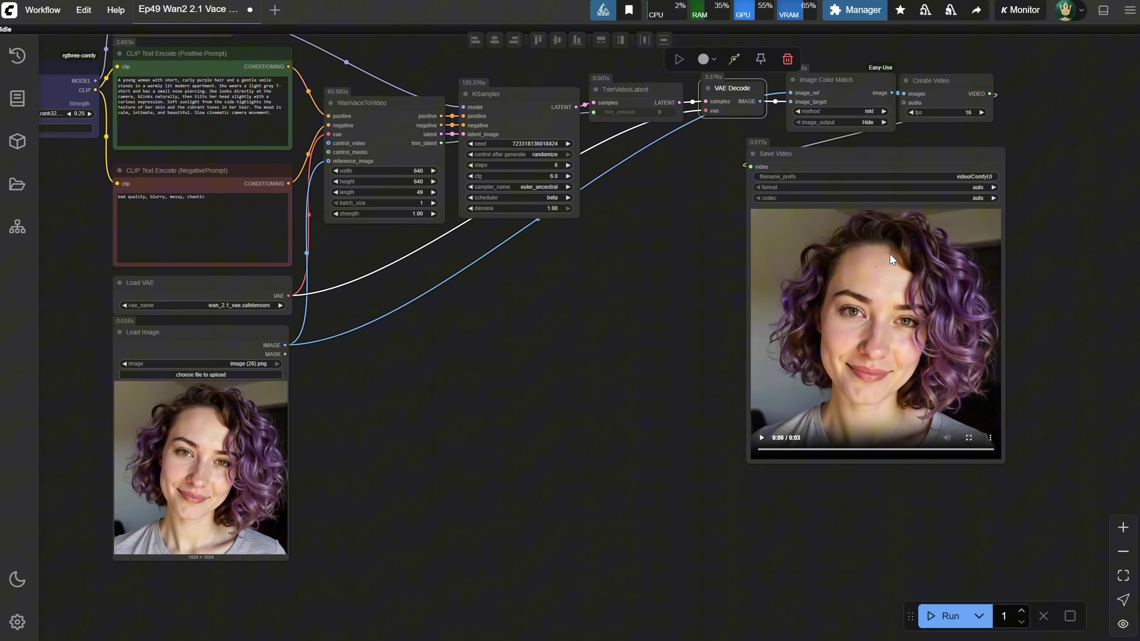
pyautogui.click(761, 438)
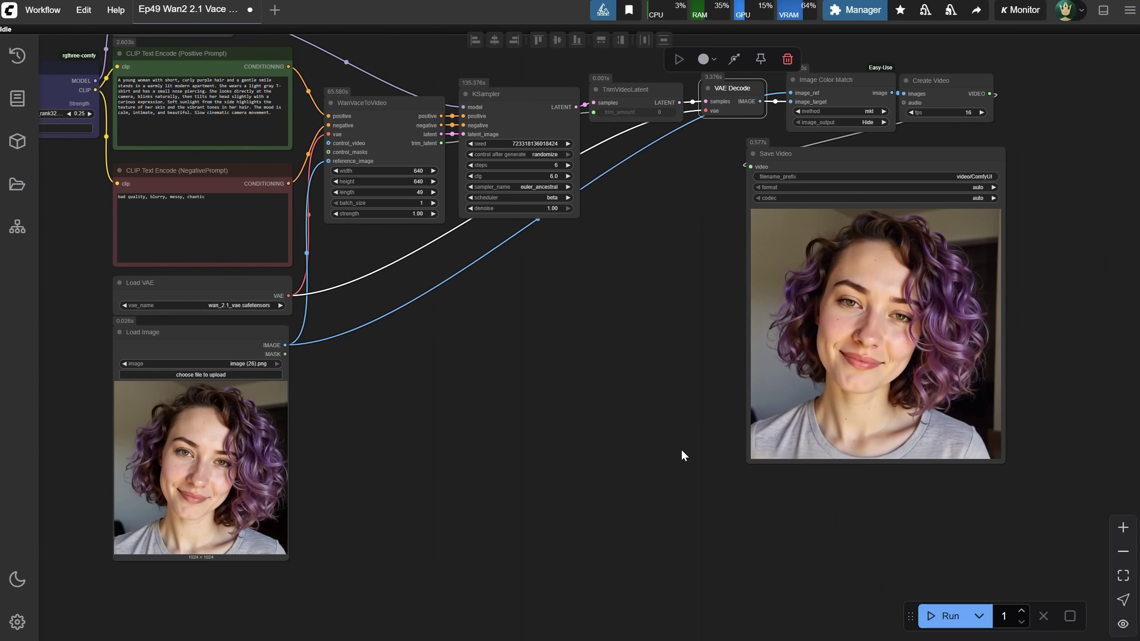